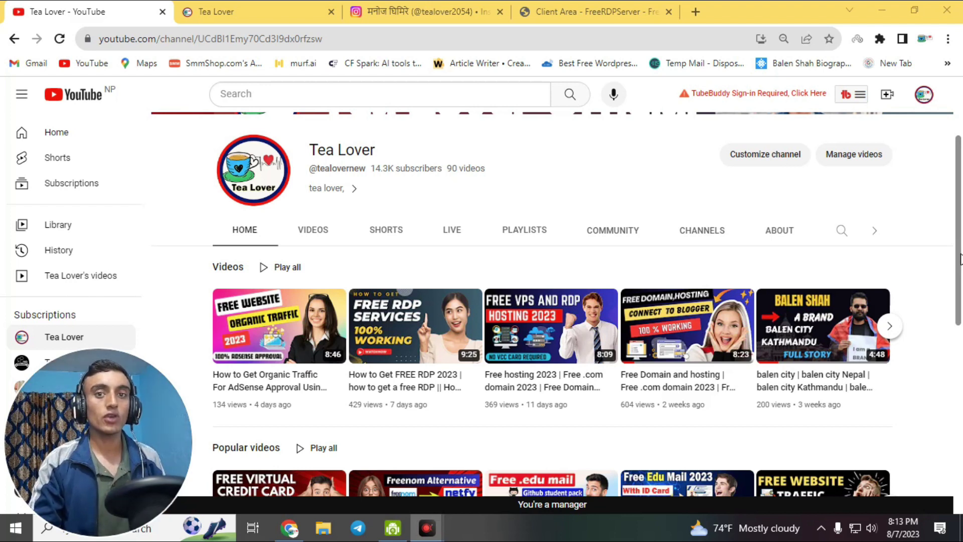
Step: Scroll through the Tea Lover YouTube channel home page, then switch to the Instagram profile tab
{"action": "scroll", "coordinate": [960, 259], "scroll_direction": "down", "scroll_amount": 3}
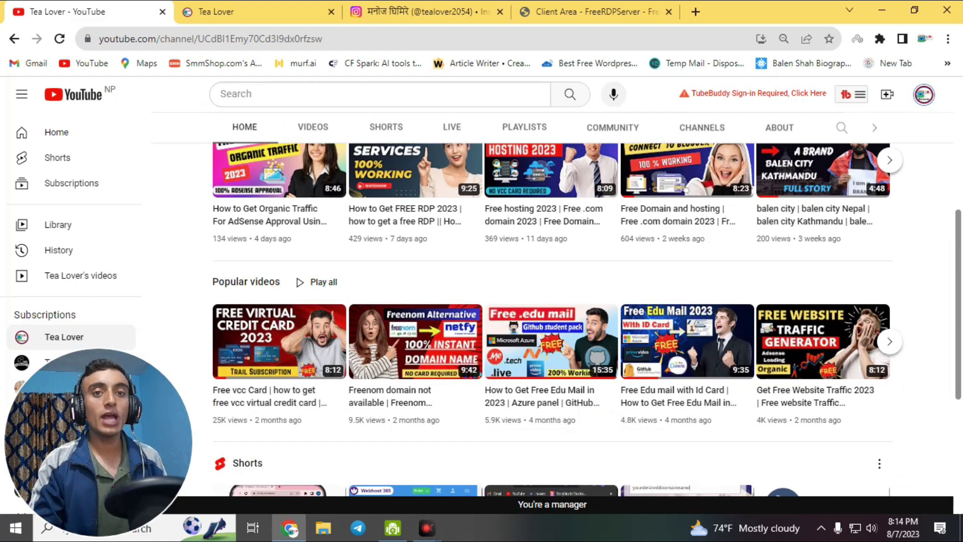
{"action": "scroll", "coordinate": [552, 301], "scroll_direction": "down", "scroll_amount": 1}
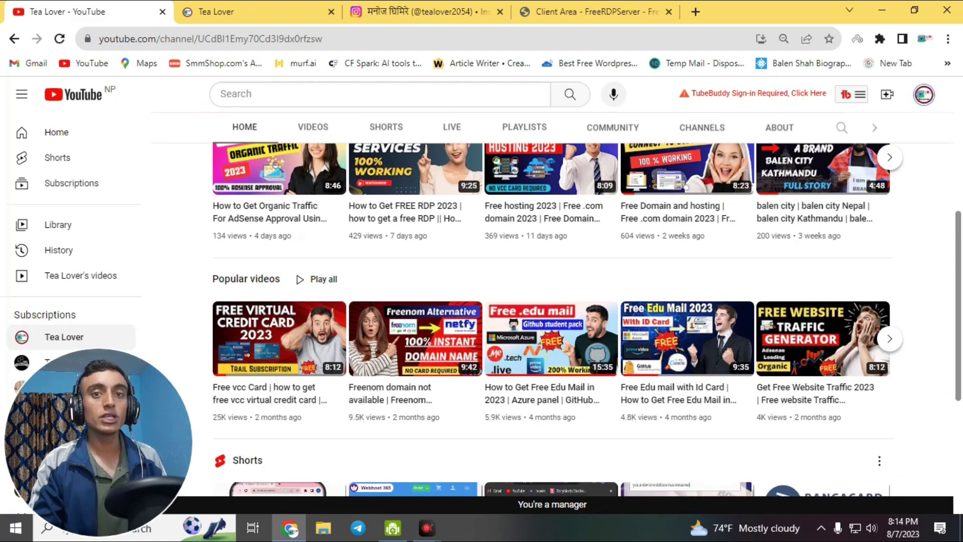
{"action": "scroll", "coordinate": [961, 335], "scroll_direction": "down", "scroll_amount": 1}
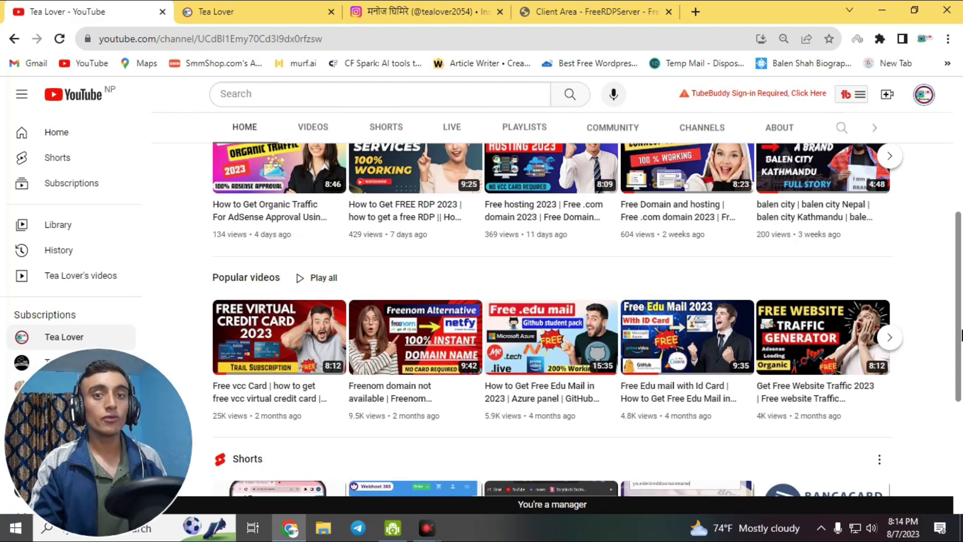
{"action": "scroll", "coordinate": [960, 335], "scroll_direction": "up", "scroll_amount": 3}
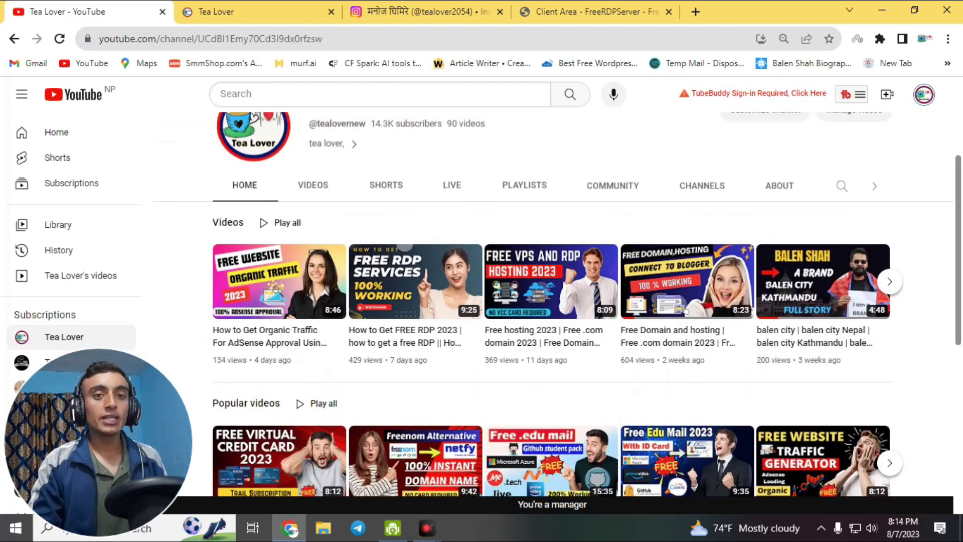
{"action": "scroll", "coordinate": [961, 321], "scroll_direction": "down", "scroll_amount": 1}
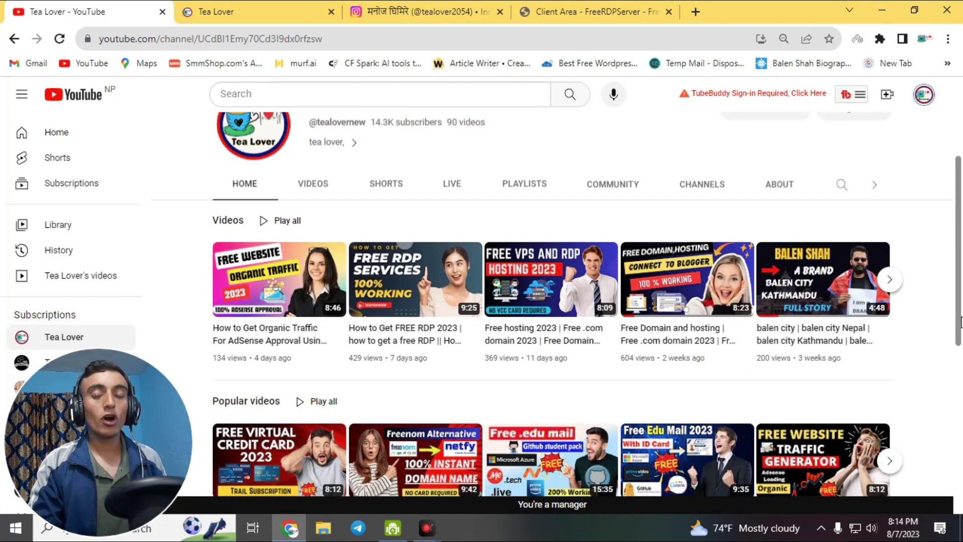
{"action": "scroll", "coordinate": [961, 321], "scroll_direction": "down", "scroll_amount": 1}
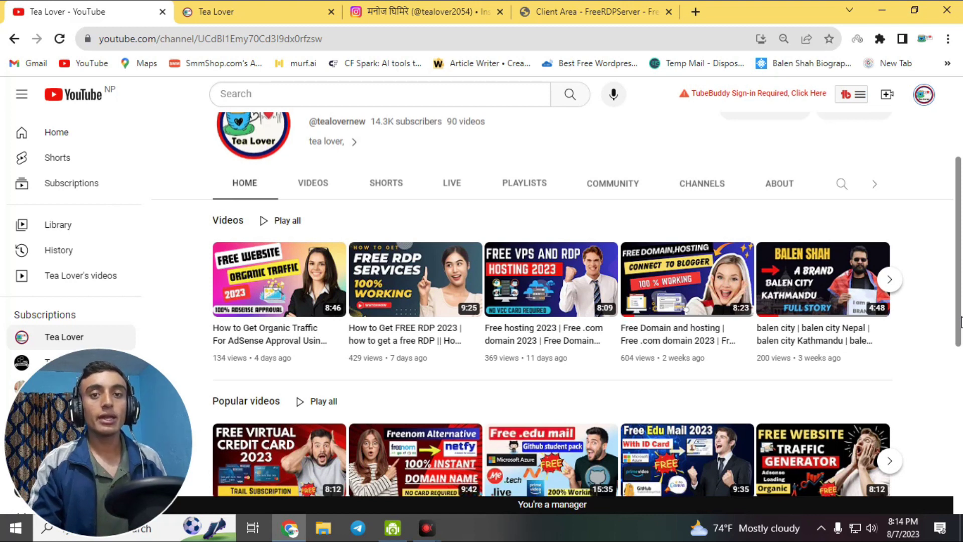
{"action": "scroll", "coordinate": [961, 322], "scroll_direction": "down", "scroll_amount": 1}
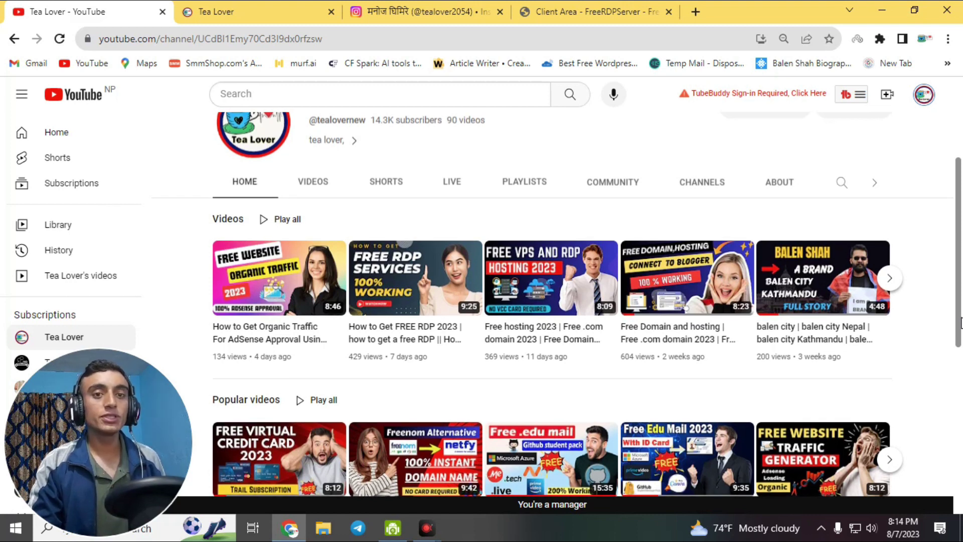
{"action": "scroll", "coordinate": [961, 323], "scroll_direction": "down", "scroll_amount": 1}
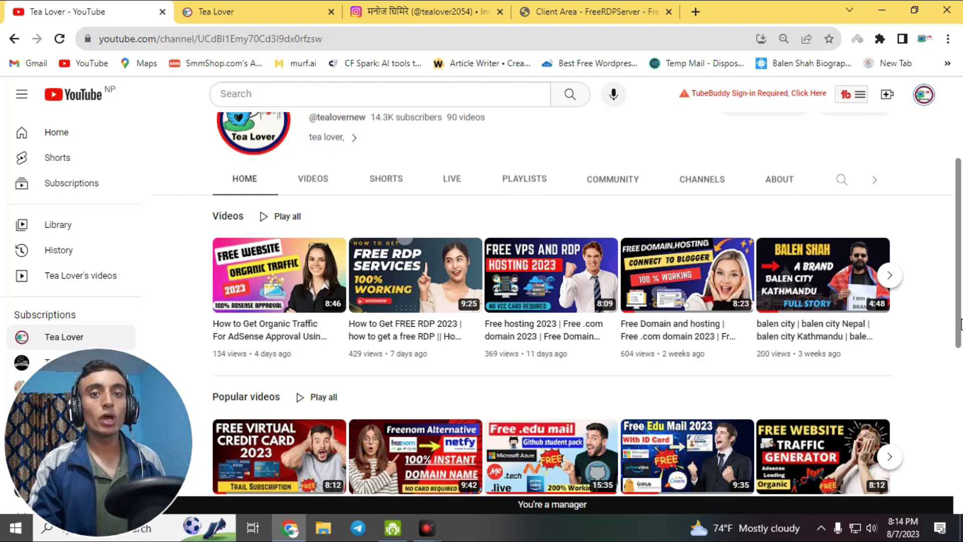
{"action": "scroll", "coordinate": [961, 324], "scroll_direction": "down", "scroll_amount": 1}
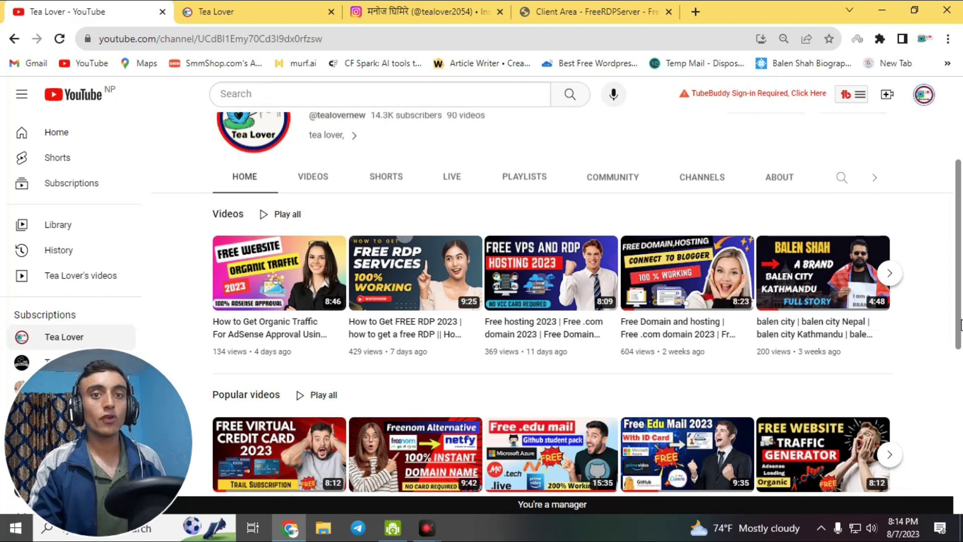
{"action": "left_click_drag", "start_coordinate": [959, 324], "coordinate": [950, 352]}
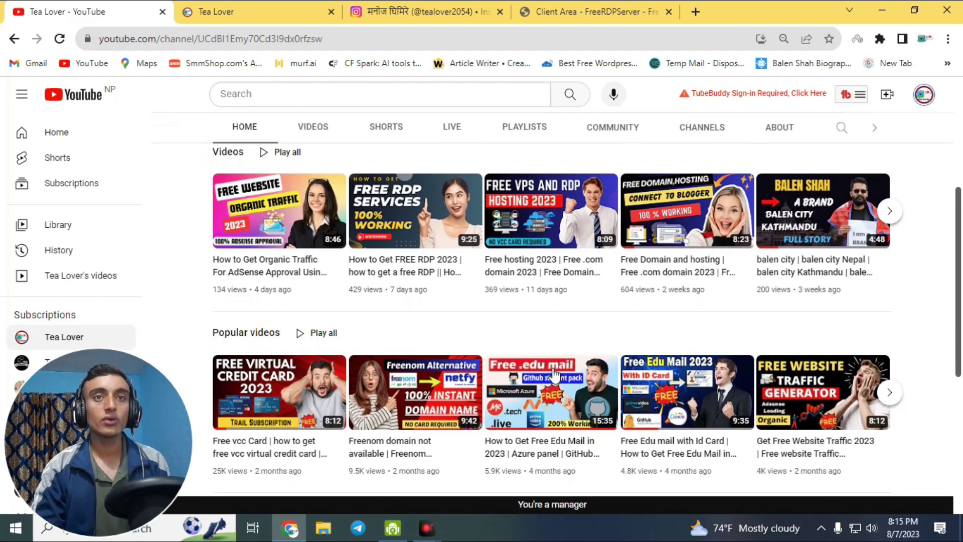
{"action": "key", "text": "ctrl+3"}
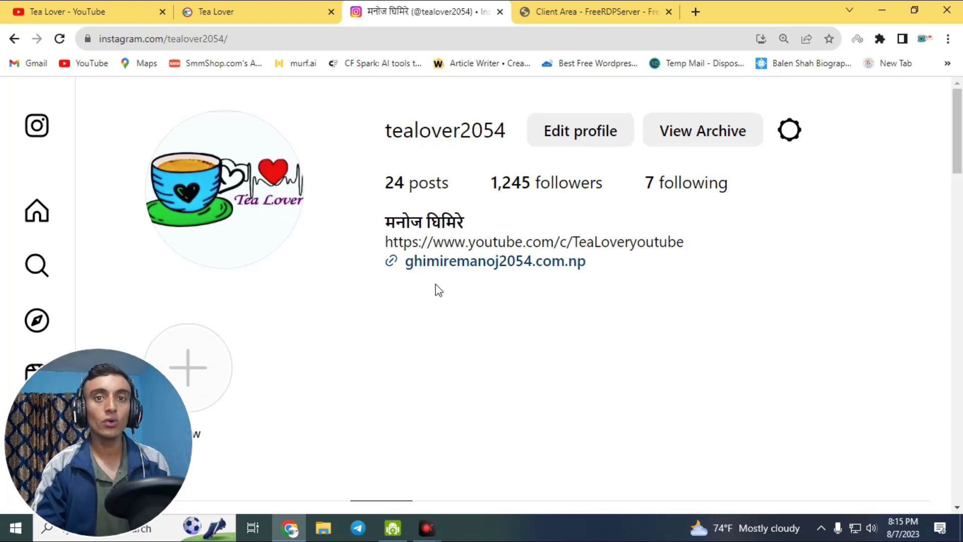
Step: Look over the Tea Lover blog homepage posts, then move to the FreeRDPServer client area tab
{"action": "left_click", "coordinate": [230, 14]}
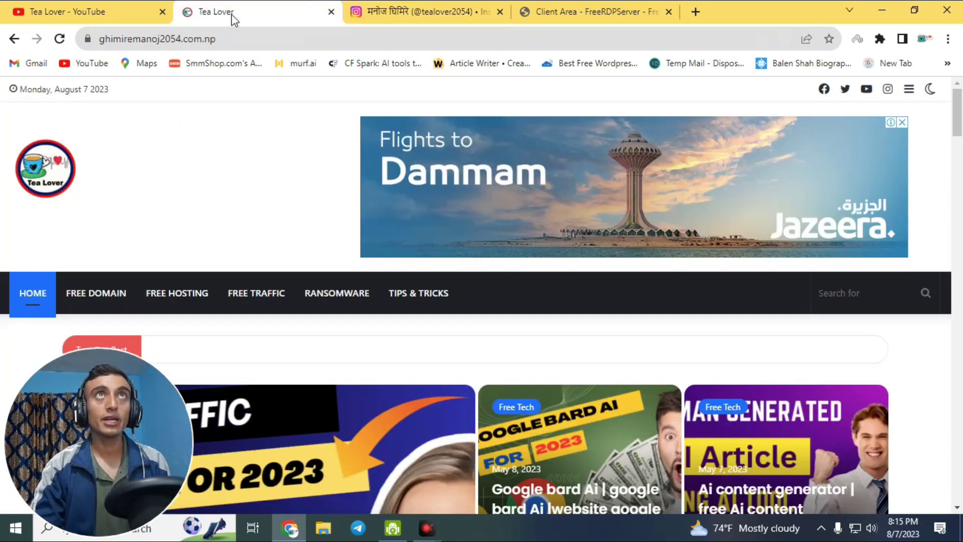
{"action": "scroll", "coordinate": [552, 321], "scroll_direction": "down", "scroll_amount": 2}
{"action": "scroll", "coordinate": [556, 331], "scroll_direction": "down", "scroll_amount": 10}
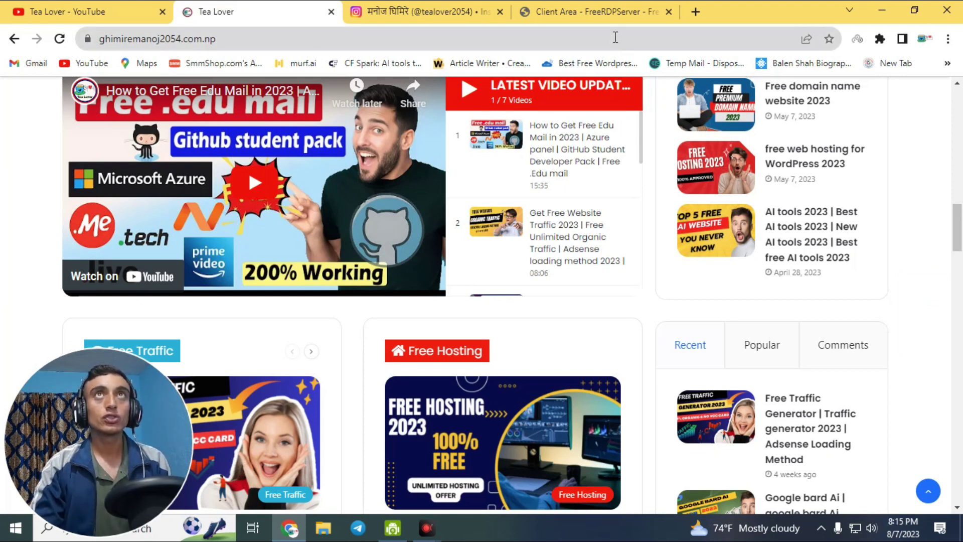
{"action": "left_click", "coordinate": [604, 14]}
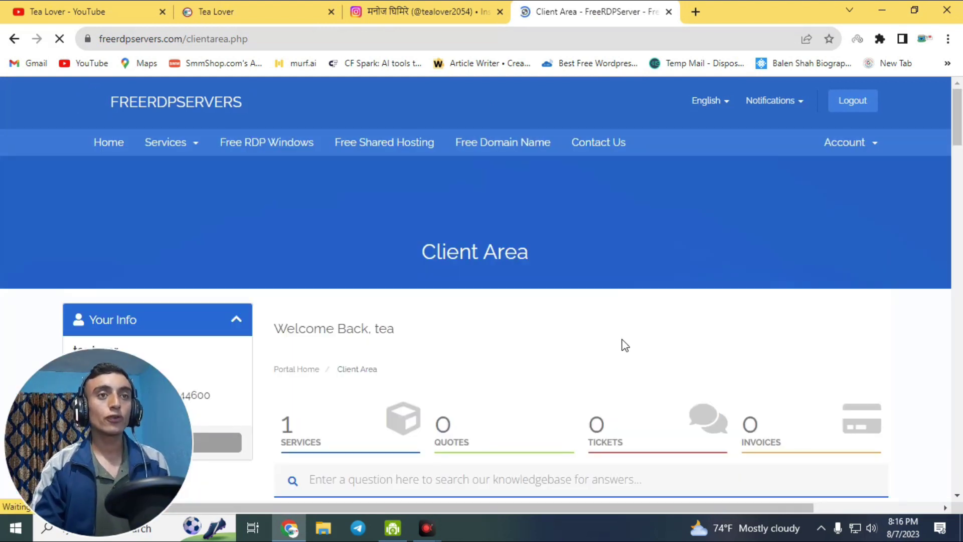
Step: View the active Basic Remote Desktop Windows (MAIN) service details under Services, then close the tab
{"action": "scroll", "coordinate": [397, 336], "scroll_direction": "down", "scroll_amount": 5}
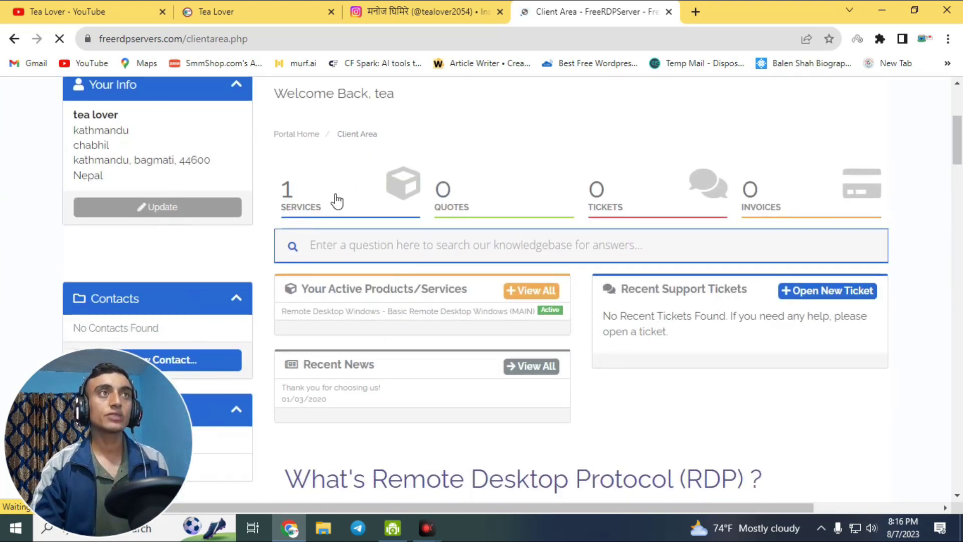
{"action": "left_click", "coordinate": [301, 206]}
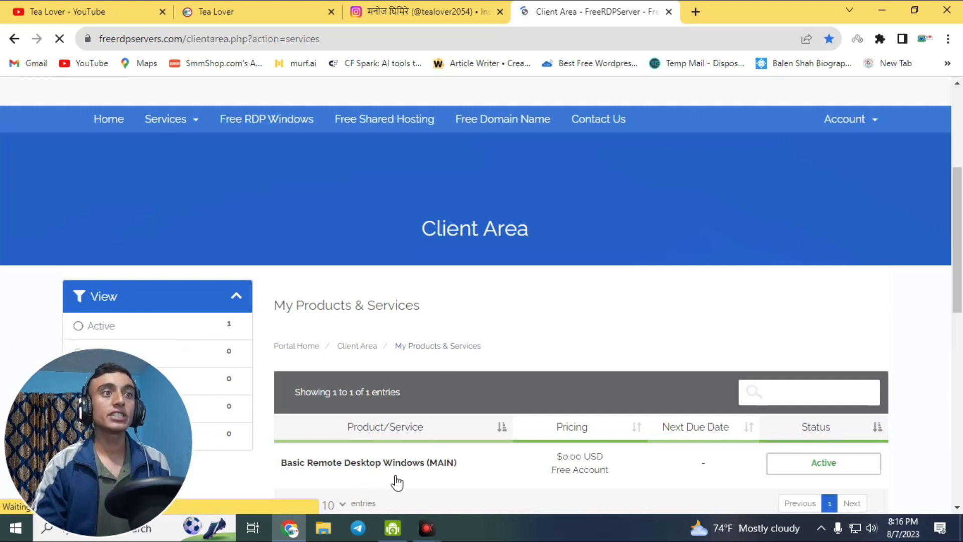
{"action": "left_click", "coordinate": [555, 470]}
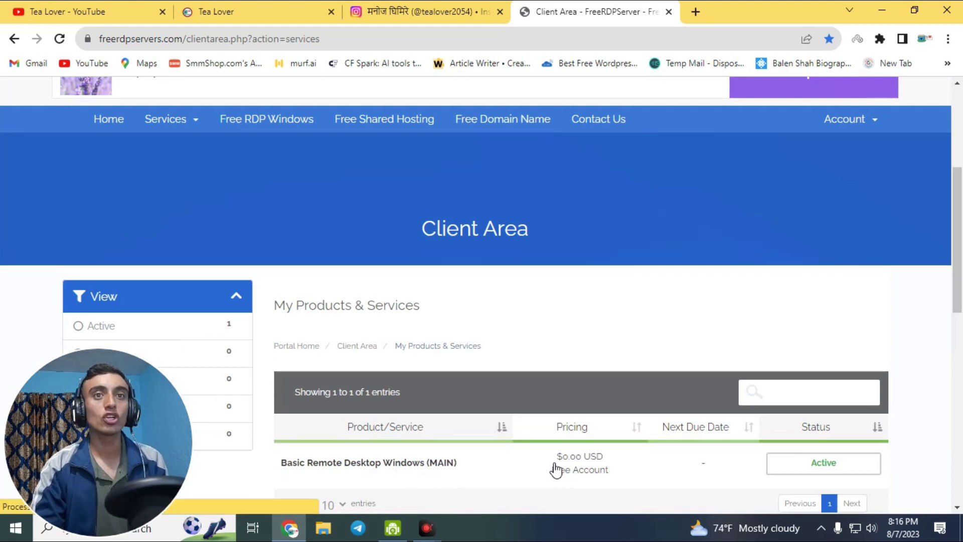
{"action": "scroll", "coordinate": [737, 438], "scroll_direction": "down", "scroll_amount": 3}
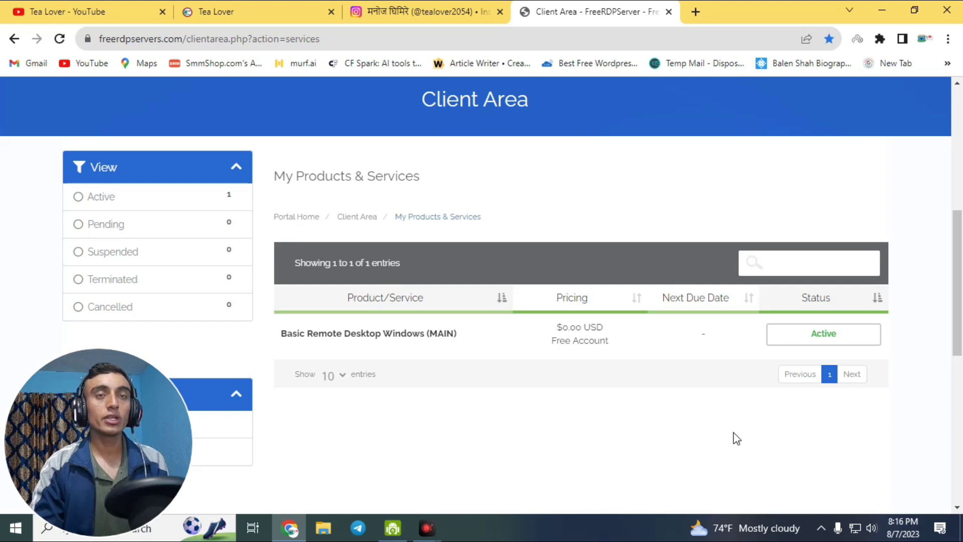
{"action": "left_click", "coordinate": [821, 343]}
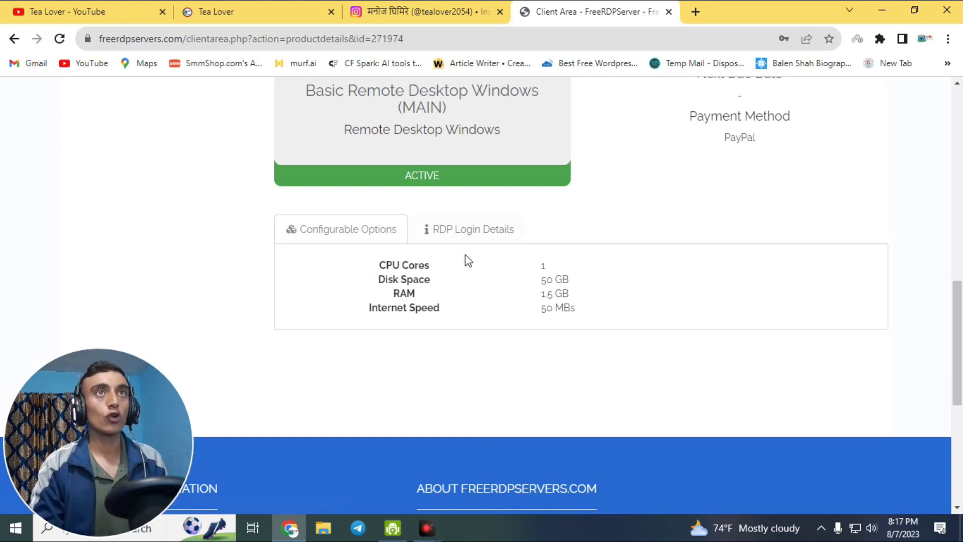
{"action": "key", "text": "ctrl+w"}
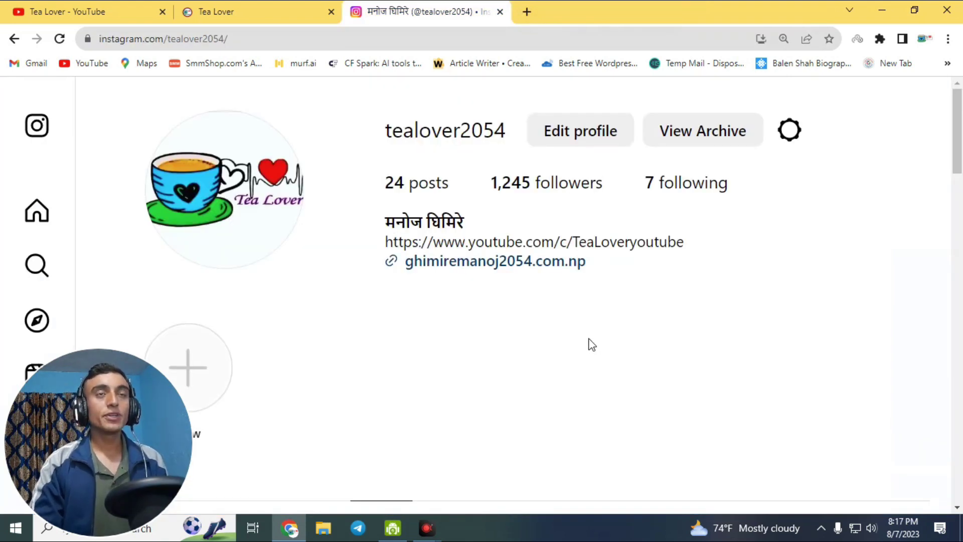
Step: Search Google for 'free rdp server' in a new tab and scroll to the FreeRDPServer result
{"action": "left_click", "coordinate": [527, 12]}
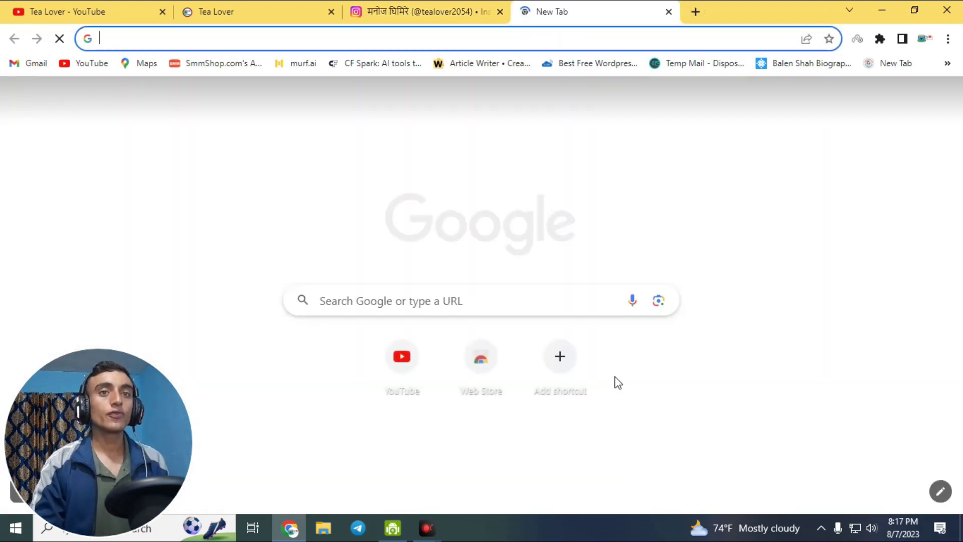
{"action": "type", "text": "free rdp server"}
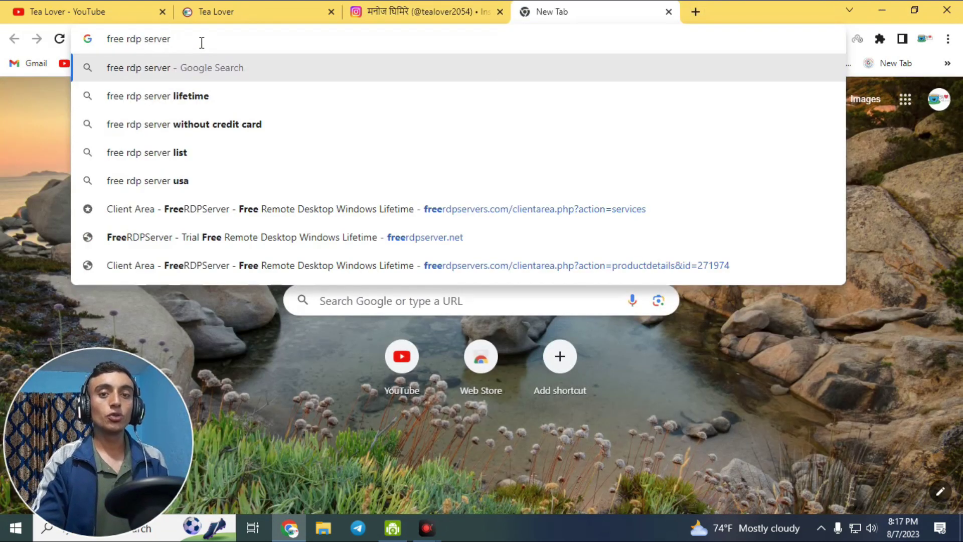
{"action": "key", "text": "Return"}
{"action": "scroll", "coordinate": [958, 281], "scroll_direction": "down", "scroll_amount": 10}
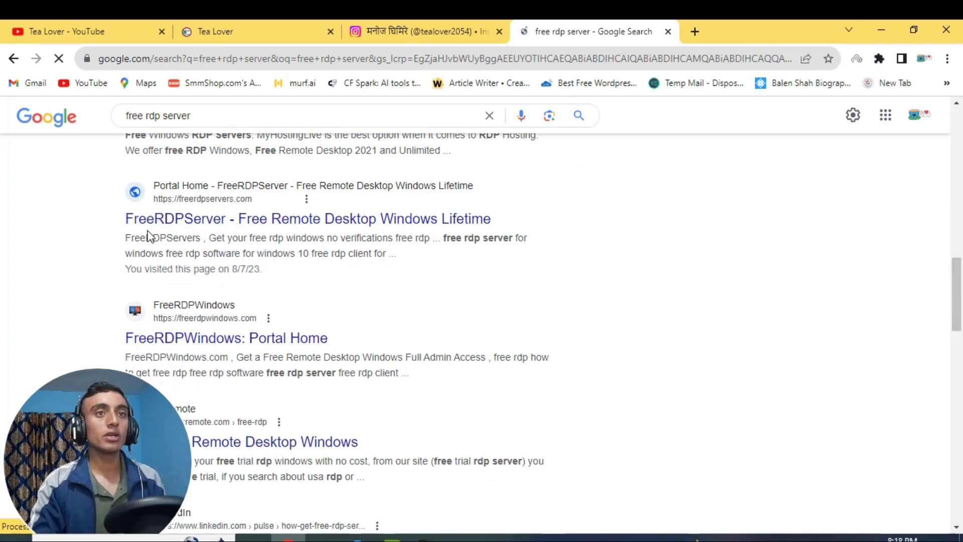
Step: Open the FreeRDPServer site and choose Get Started on the free Basic Windows RDP (USA) Startup package
{"action": "left_click", "coordinate": [244, 223]}
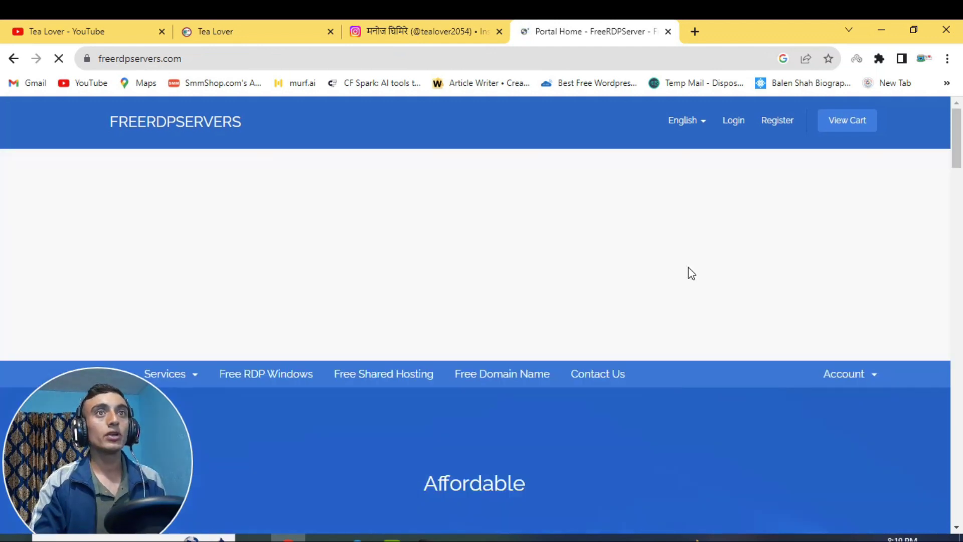
{"action": "left_click_drag", "start_coordinate": [959, 151], "coordinate": [953, 287]}
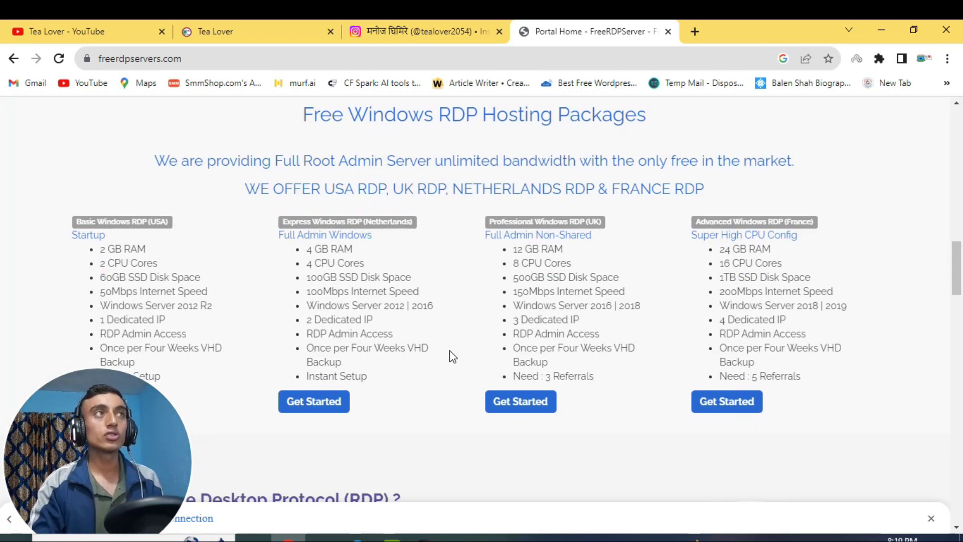
{"action": "scroll", "coordinate": [450, 351], "scroll_direction": "down", "scroll_amount": 1}
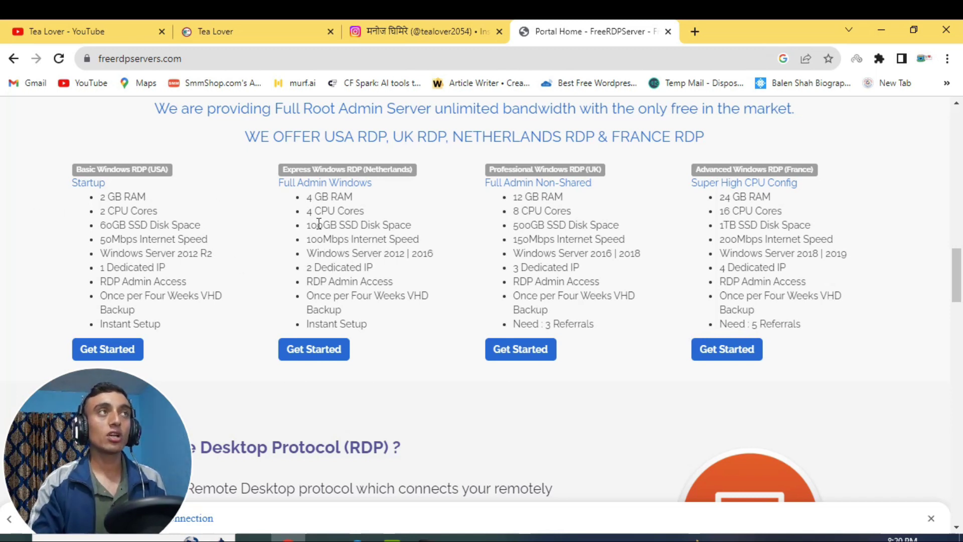
{"action": "scroll", "coordinate": [642, 268], "scroll_direction": "down", "scroll_amount": 1}
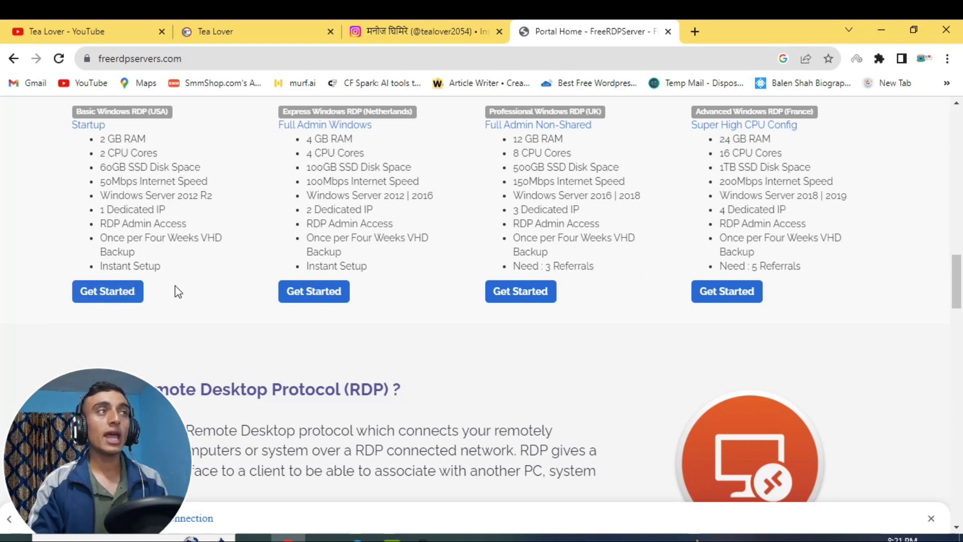
{"action": "left_click", "coordinate": [127, 296]}
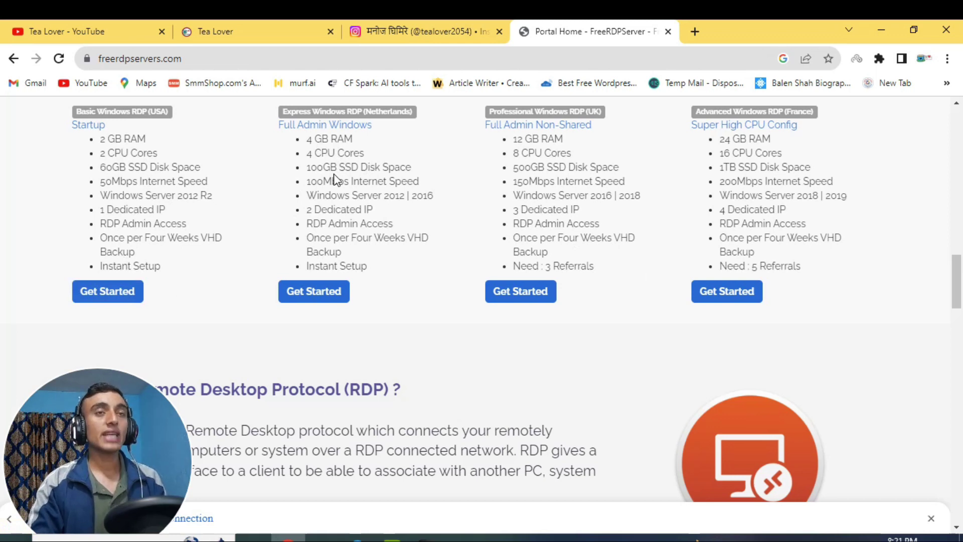
{"action": "left_click", "coordinate": [97, 292]}
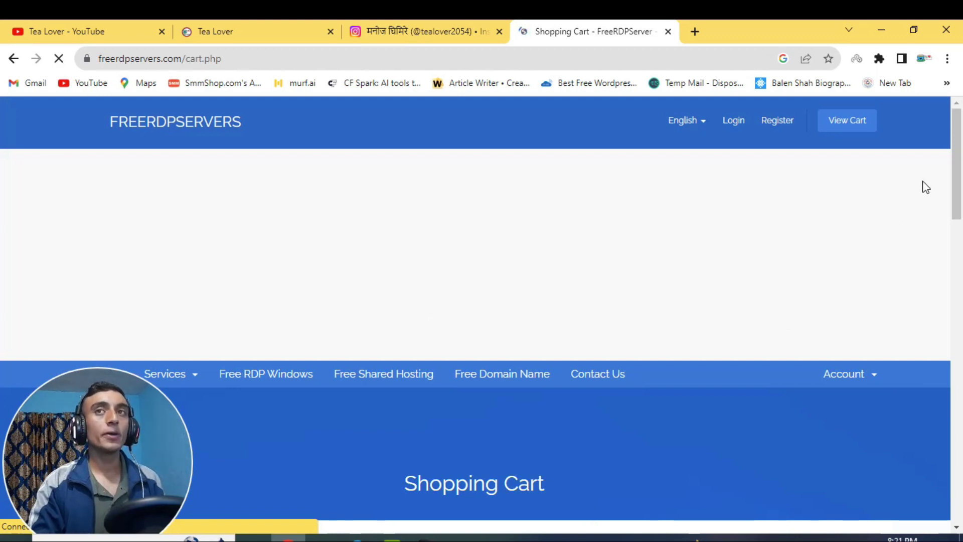
Step: Order the free Basic Remote Desktop Windows (MAIN) plan and scroll through its configuration page
{"action": "scroll", "coordinate": [948, 259], "scroll_direction": "down", "scroll_amount": 5}
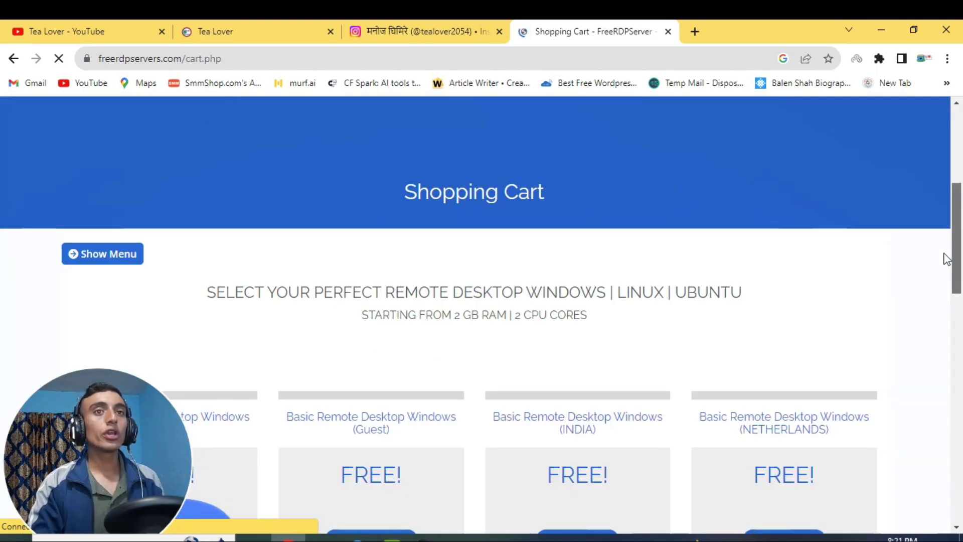
{"action": "scroll", "coordinate": [947, 259], "scroll_direction": "down", "scroll_amount": 2}
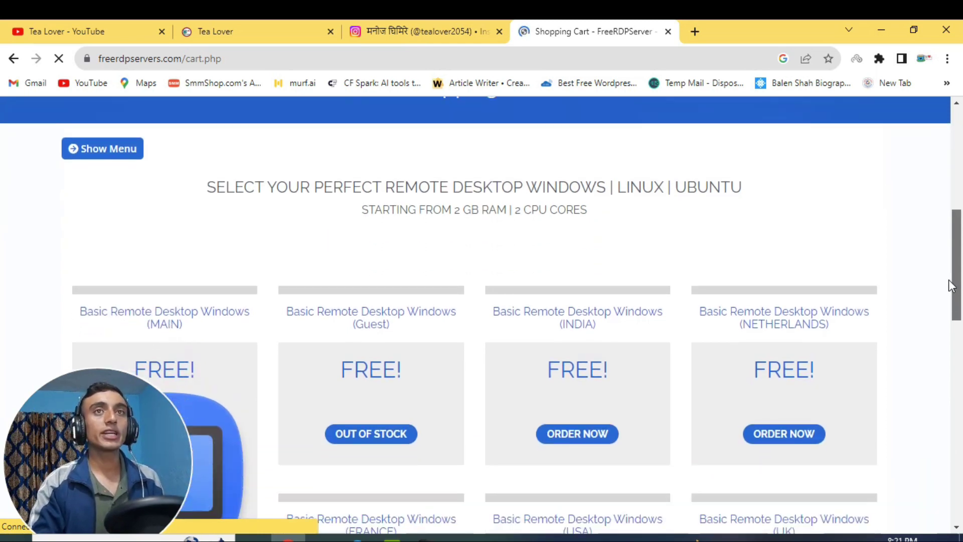
{"action": "scroll", "coordinate": [950, 282], "scroll_direction": "down", "scroll_amount": 3}
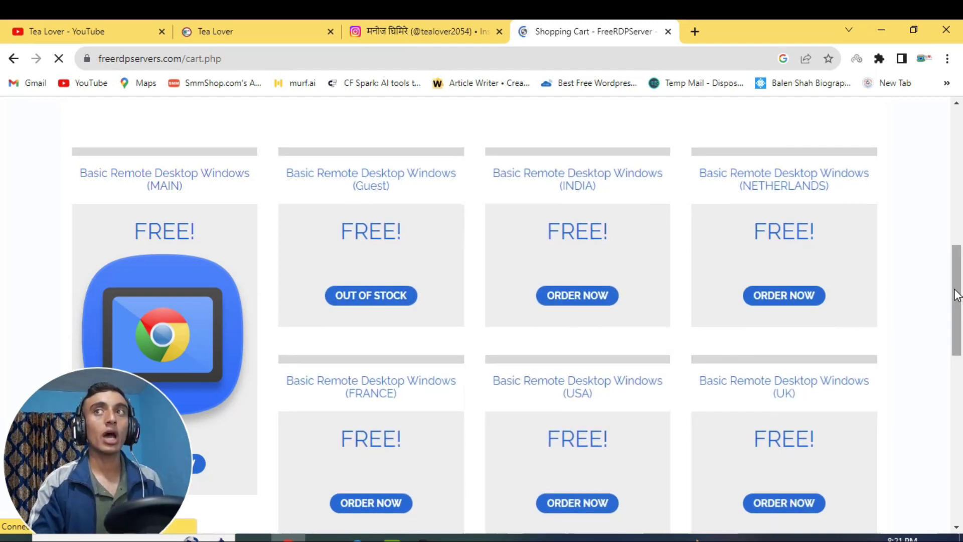
{"action": "scroll", "coordinate": [957, 296], "scroll_direction": "down", "scroll_amount": 3}
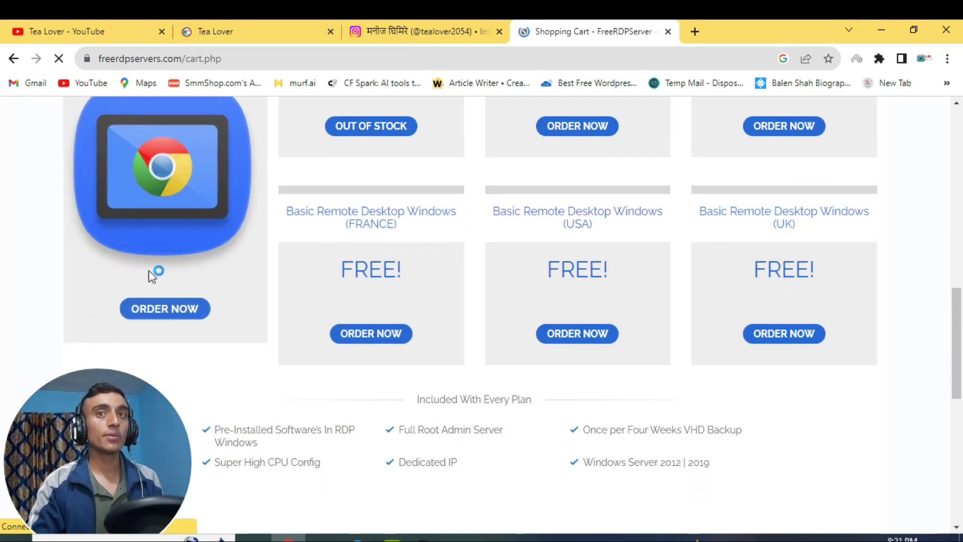
{"action": "left_click", "coordinate": [157, 314]}
{"action": "left_click_drag", "start_coordinate": [958, 206], "coordinate": [959, 343]}
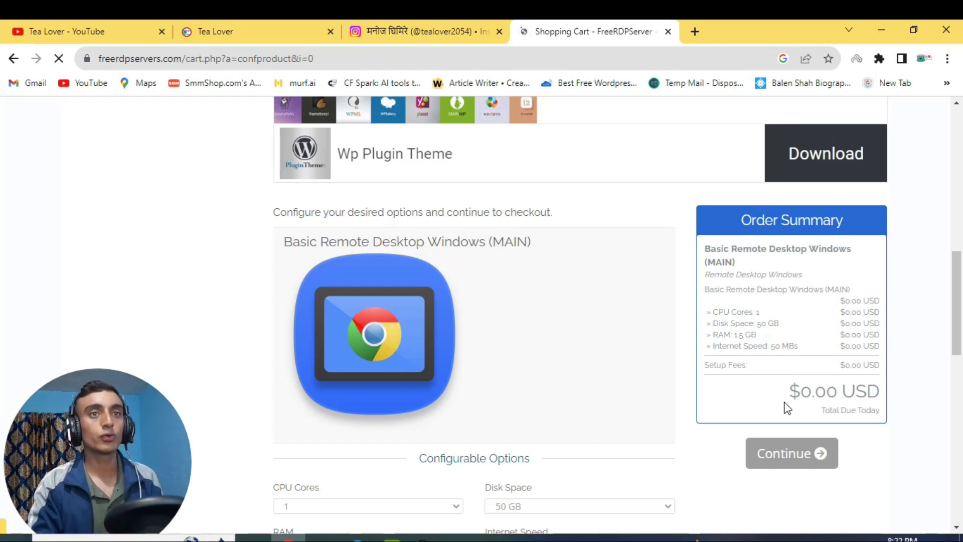
Step: Choose 4 CPU cores, 100 GB disk, 6 GB RAM and 200 MBs internet speed, then continue
{"action": "scroll", "coordinate": [393, 381], "scroll_direction": "down", "scroll_amount": 3}
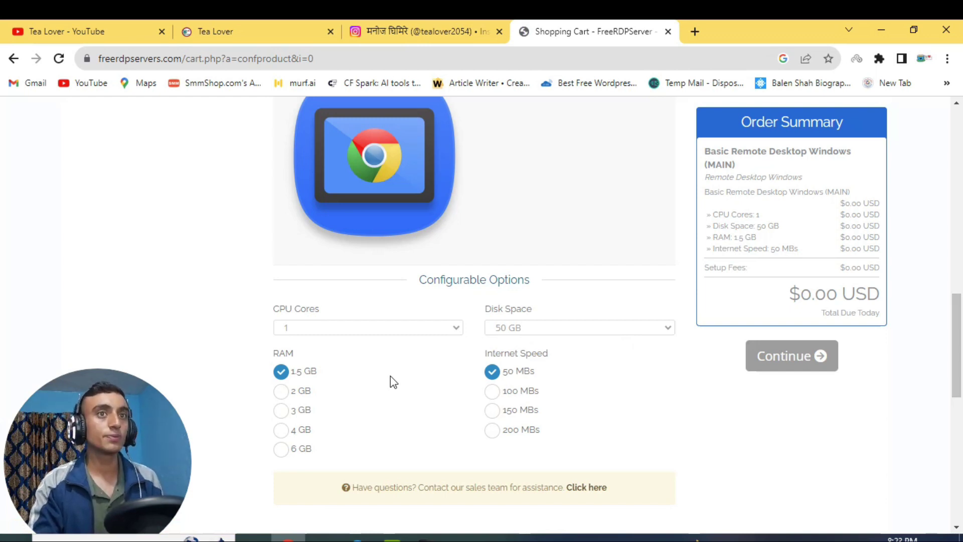
{"action": "left_click", "coordinate": [399, 327]}
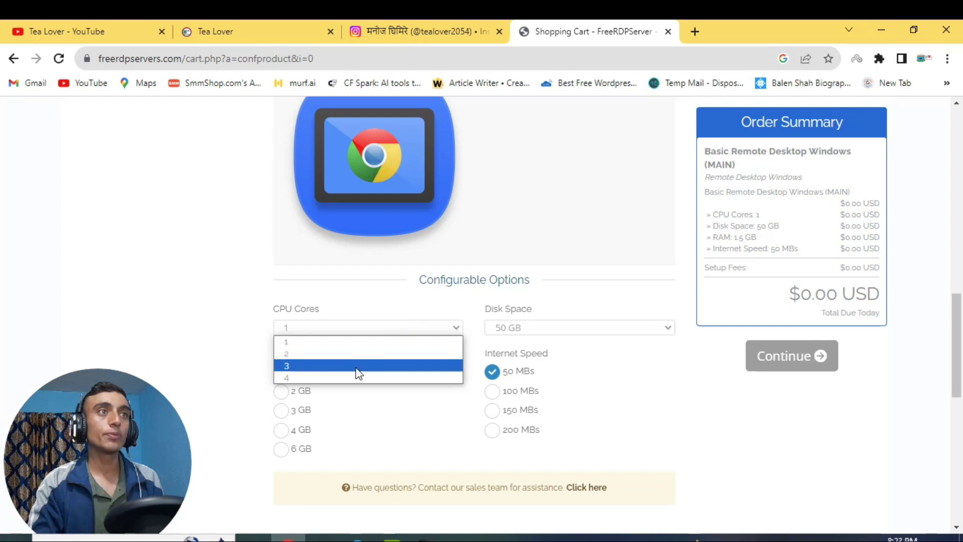
{"action": "left_click", "coordinate": [338, 379]}
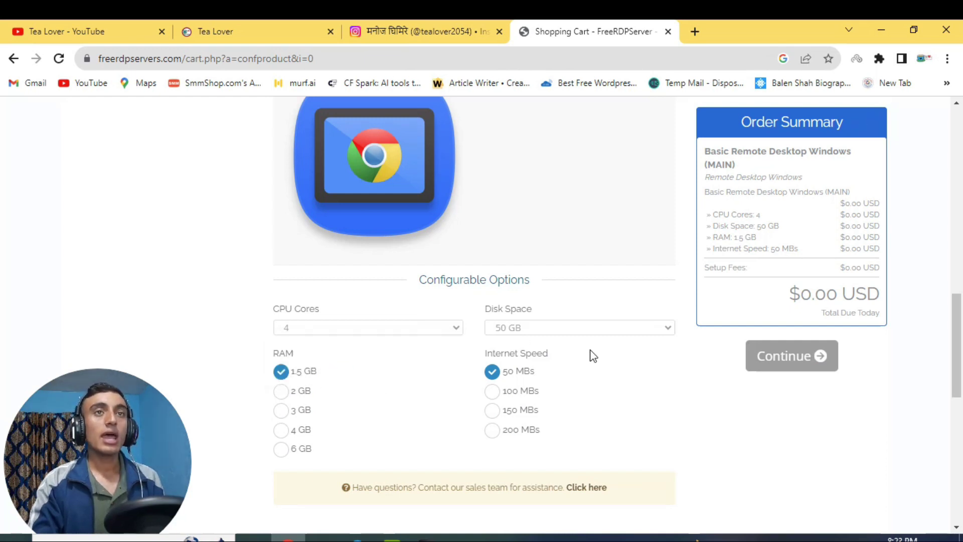
{"action": "left_click", "coordinate": [582, 329]}
{"action": "left_click", "coordinate": [542, 379]}
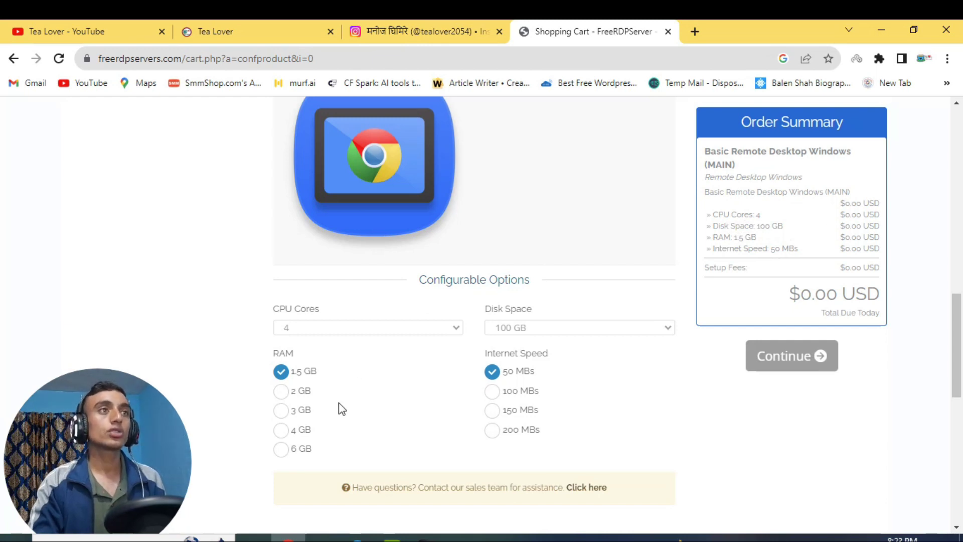
{"action": "left_click", "coordinate": [281, 451]}
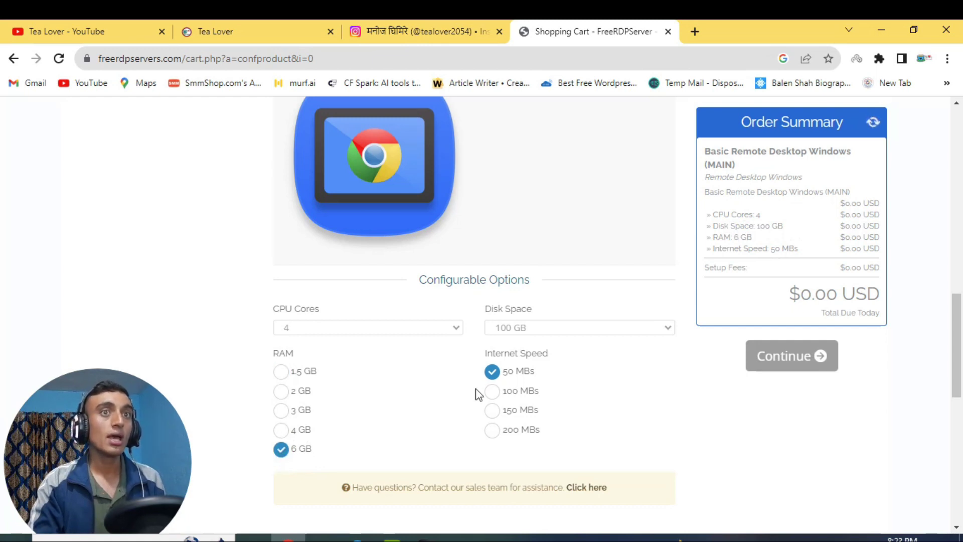
{"action": "left_click", "coordinate": [492, 430]}
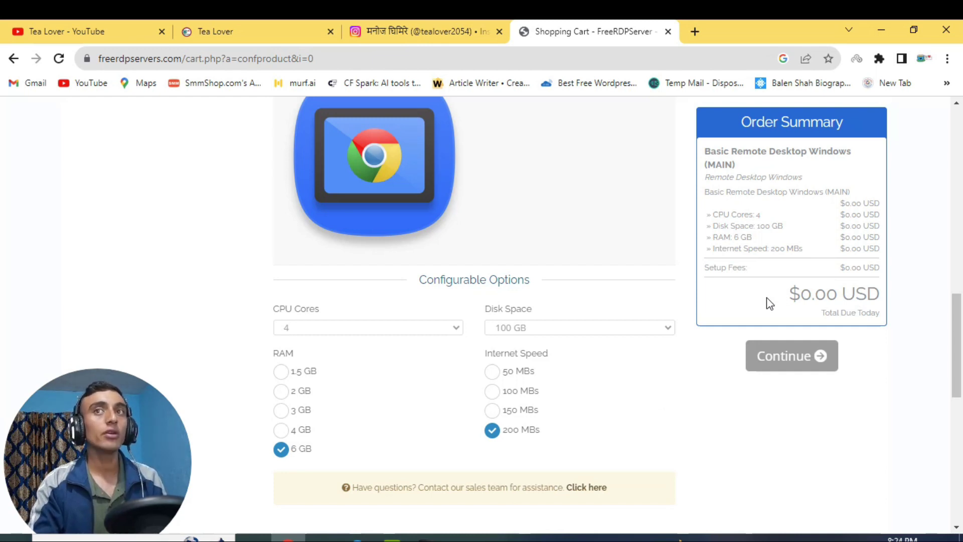
{"action": "left_click", "coordinate": [788, 360]}
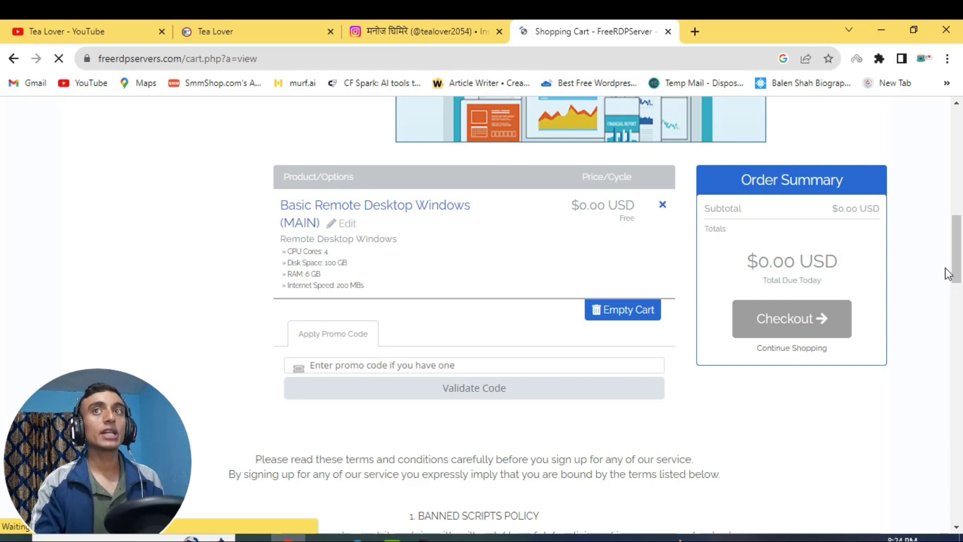
Step: Review the MAIN plan cart and terms, then proceed to checkout
{"action": "left_click_drag", "start_coordinate": [957, 245], "coordinate": [960, 299]}
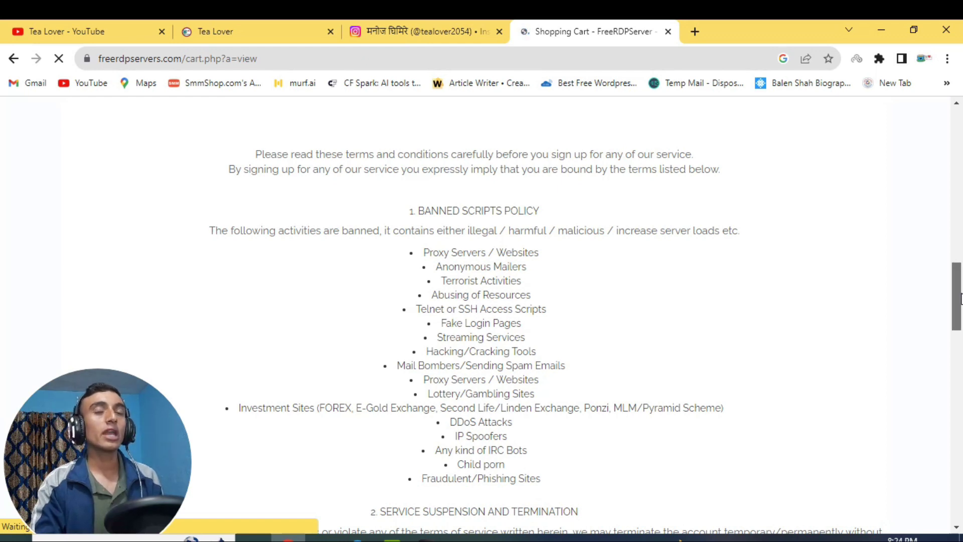
{"action": "left_click_drag", "start_coordinate": [960, 299], "coordinate": [960, 240]}
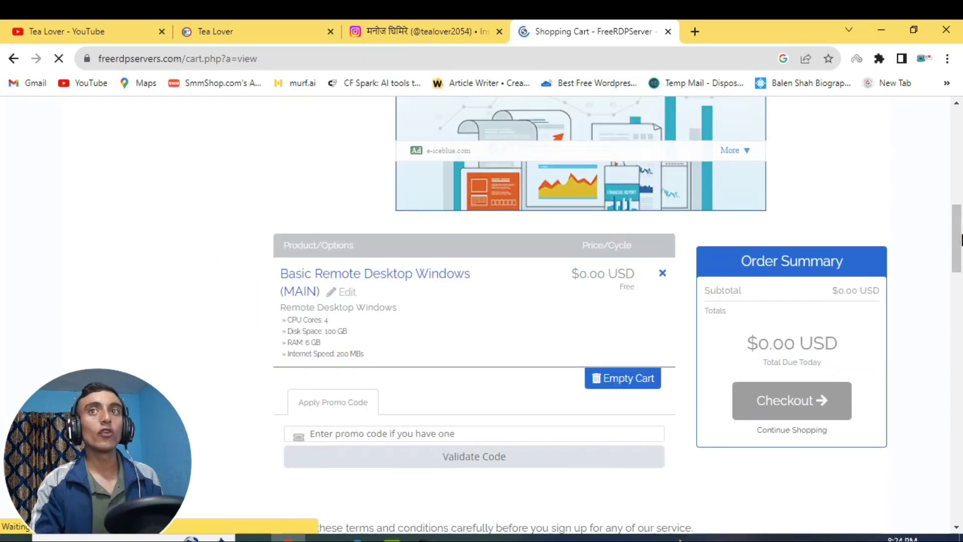
{"action": "left_click", "coordinate": [801, 401]}
Step: Scroll the checkout form, enter the captcha characters and complete the order
{"action": "left_click_drag", "start_coordinate": [957, 150], "coordinate": [960, 206]}
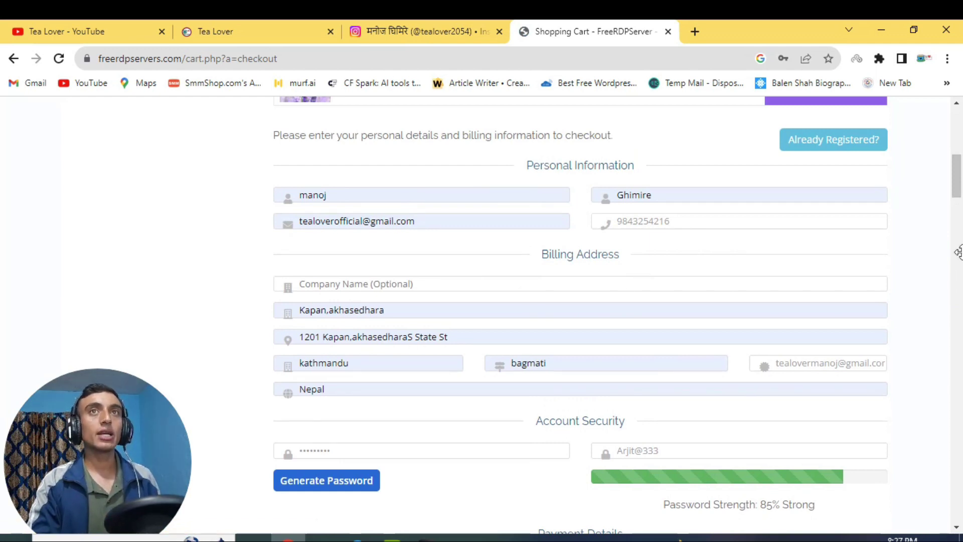
{"action": "left_click_drag", "start_coordinate": [959, 185], "coordinate": [959, 216]}
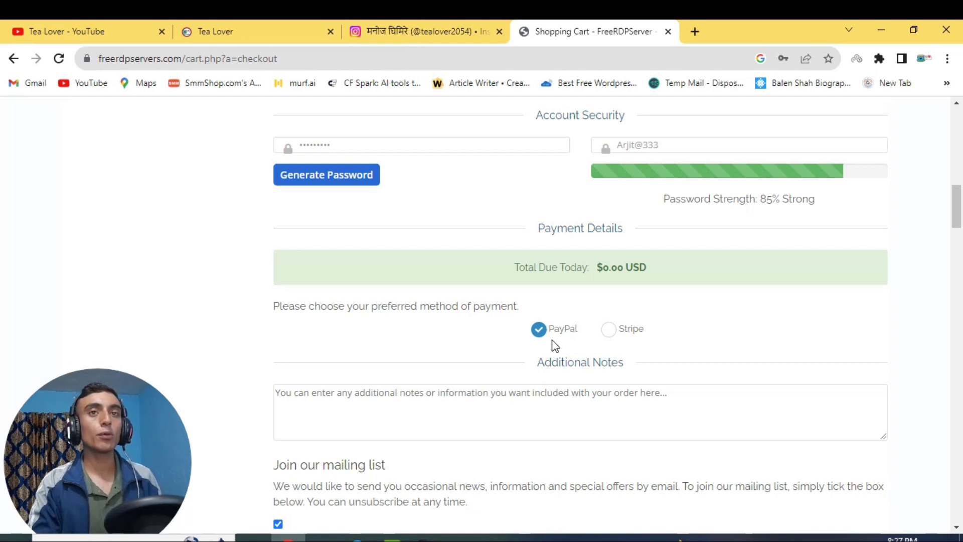
{"action": "scroll", "coordinate": [555, 346], "scroll_direction": "down", "scroll_amount": 5}
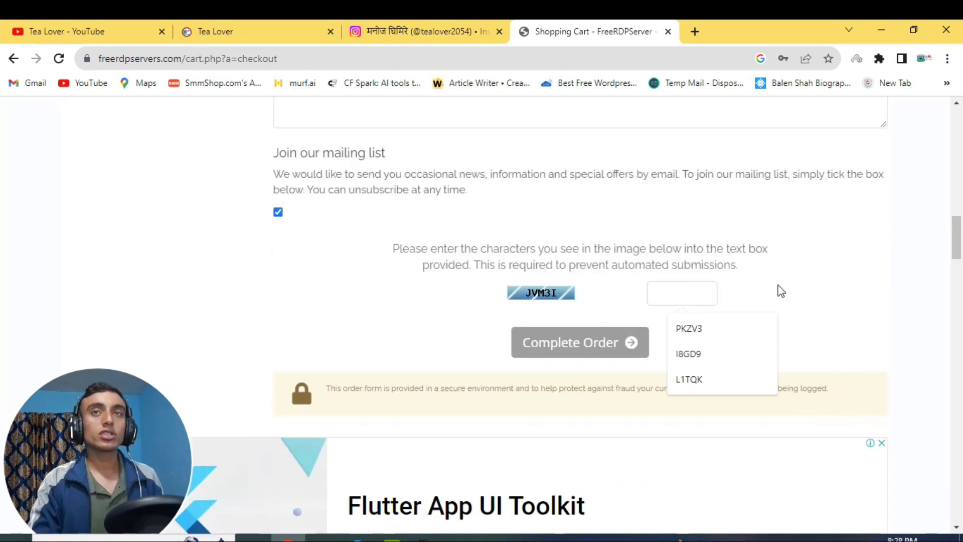
{"action": "left_click", "coordinate": [695, 292]}
{"action": "type", "text": "JVM3I"}
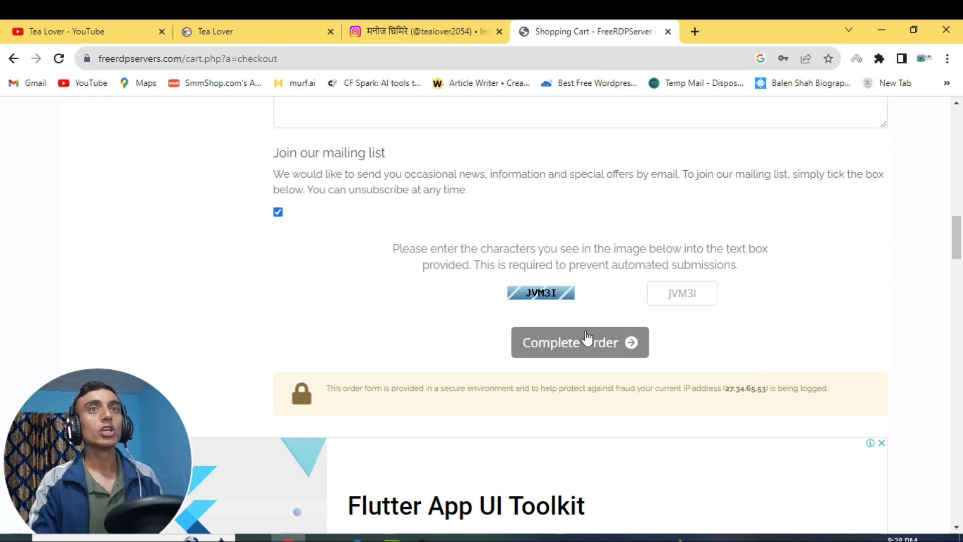
{"action": "left_click", "coordinate": [590, 351]}
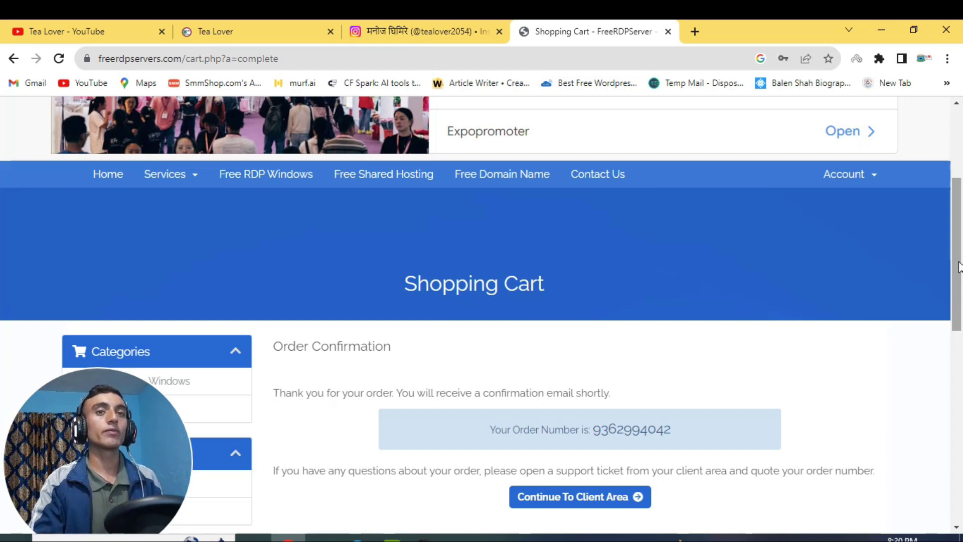
Step: Continue from the order confirmation page to the FreeRDPServers client area
{"action": "left_click_drag", "start_coordinate": [959, 267], "coordinate": [960, 279]}
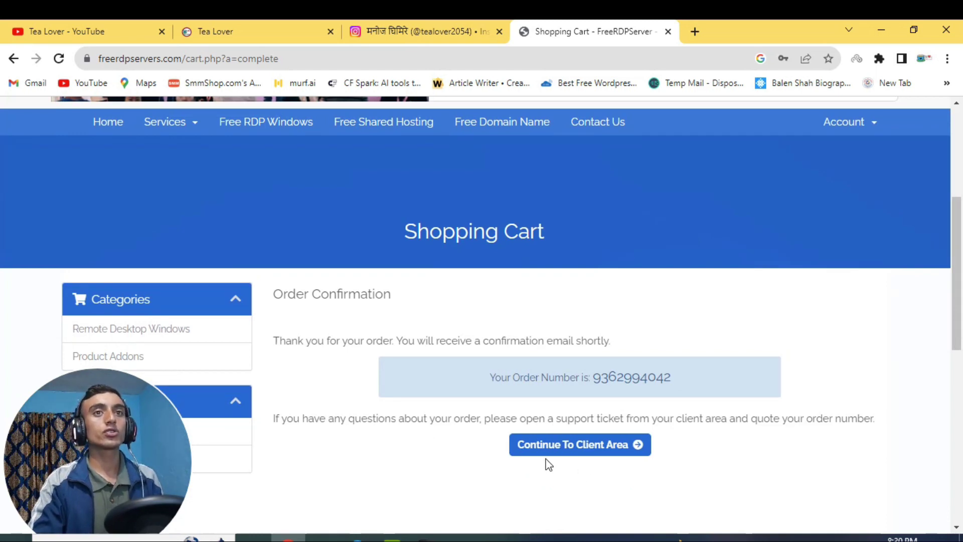
{"action": "left_click", "coordinate": [575, 451]}
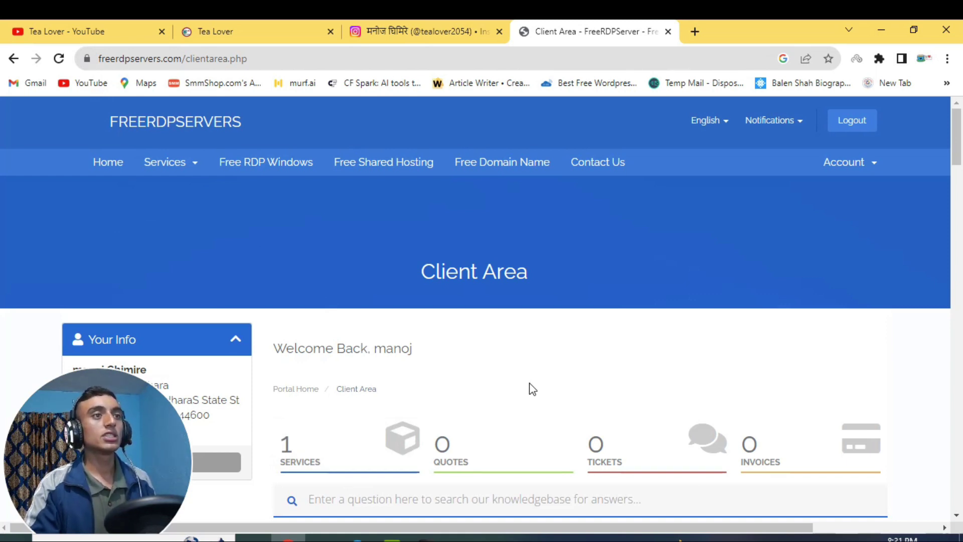
Step: Reload the Client Area and open the Services list showing Basic Remote Desktop Windows (MAIN) as Active
{"action": "left_click", "coordinate": [59, 59]}
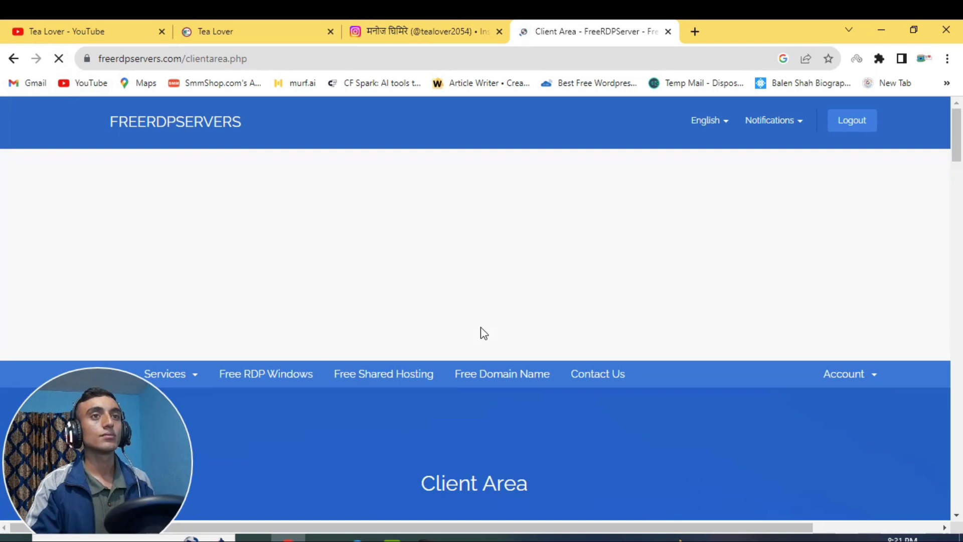
{"action": "scroll", "coordinate": [481, 328], "scroll_direction": "down", "scroll_amount": 3}
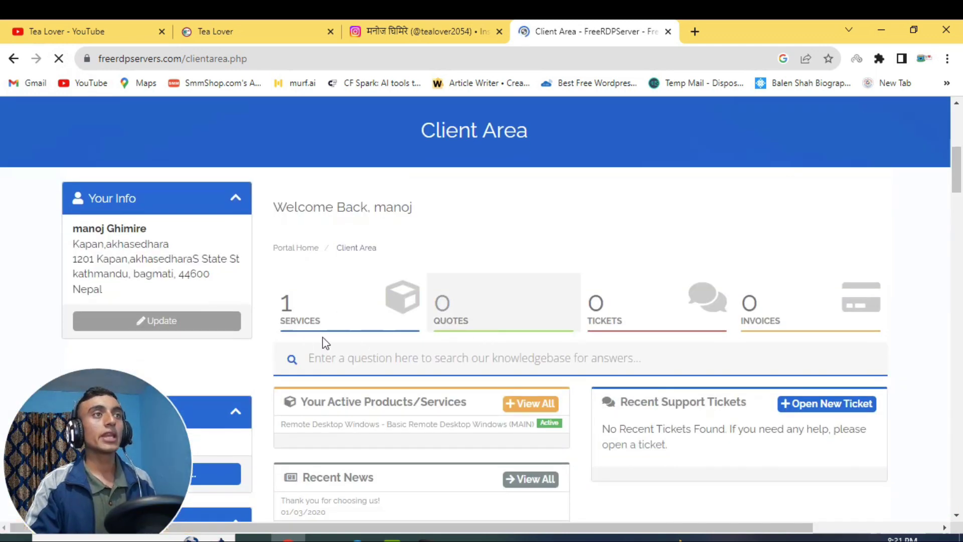
{"action": "left_click", "coordinate": [290, 308]}
{"action": "scroll", "coordinate": [351, 336], "scroll_direction": "down", "scroll_amount": 4}
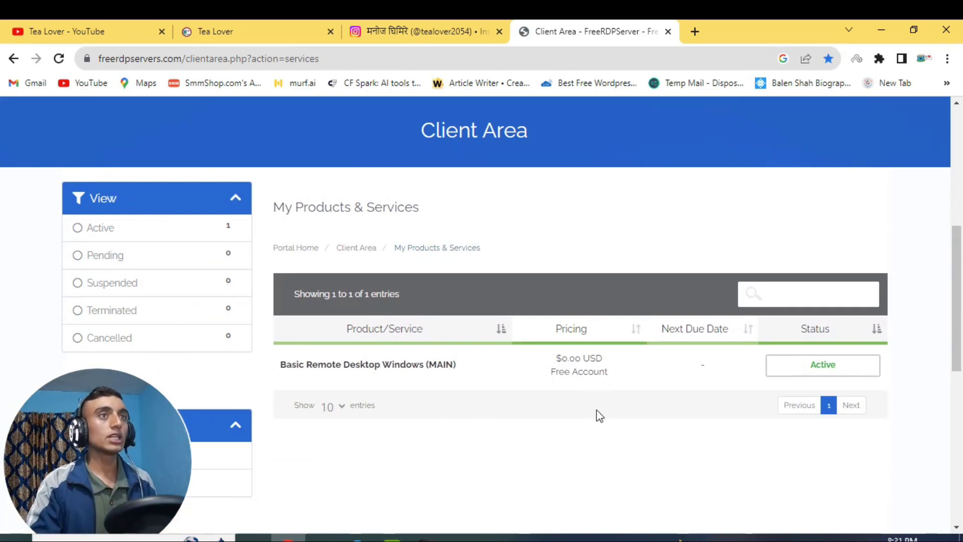
Step: Open the service's details, check its Free Account and $0.00 USD billing, and show the RDP Login Details
{"action": "left_click", "coordinate": [828, 373]}
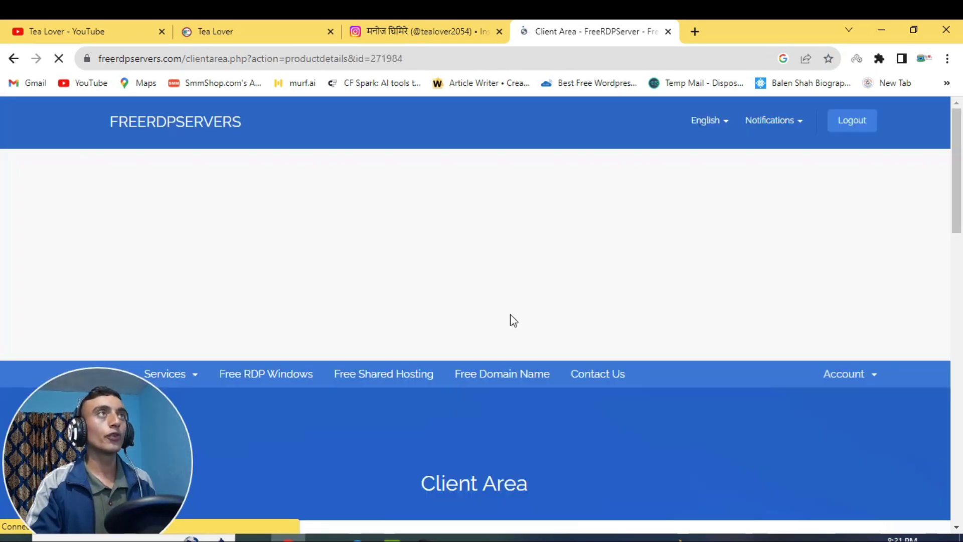
{"action": "scroll", "coordinate": [512, 319], "scroll_direction": "down", "scroll_amount": 2}
{"action": "scroll", "coordinate": [510, 316], "scroll_direction": "down", "scroll_amount": 5}
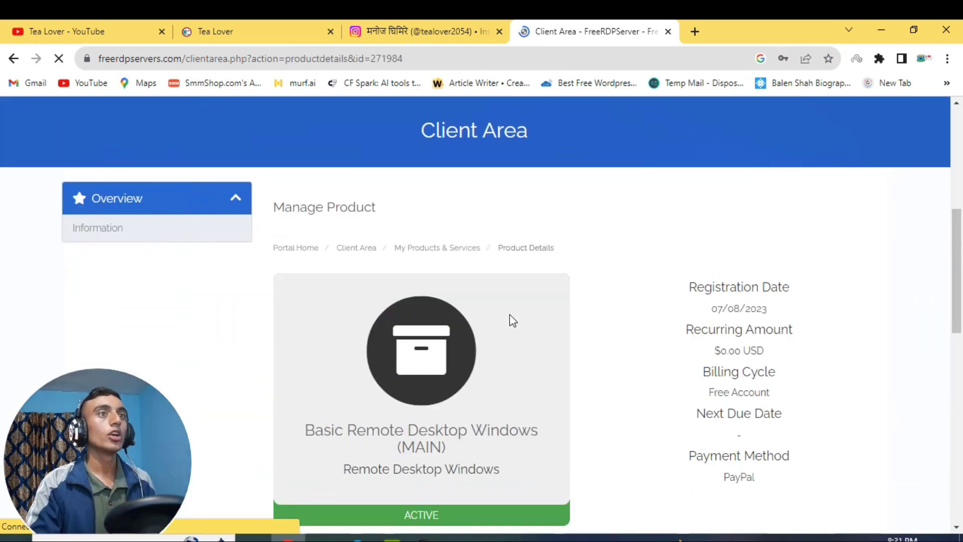
{"action": "scroll", "coordinate": [510, 316], "scroll_direction": "down", "scroll_amount": 4}
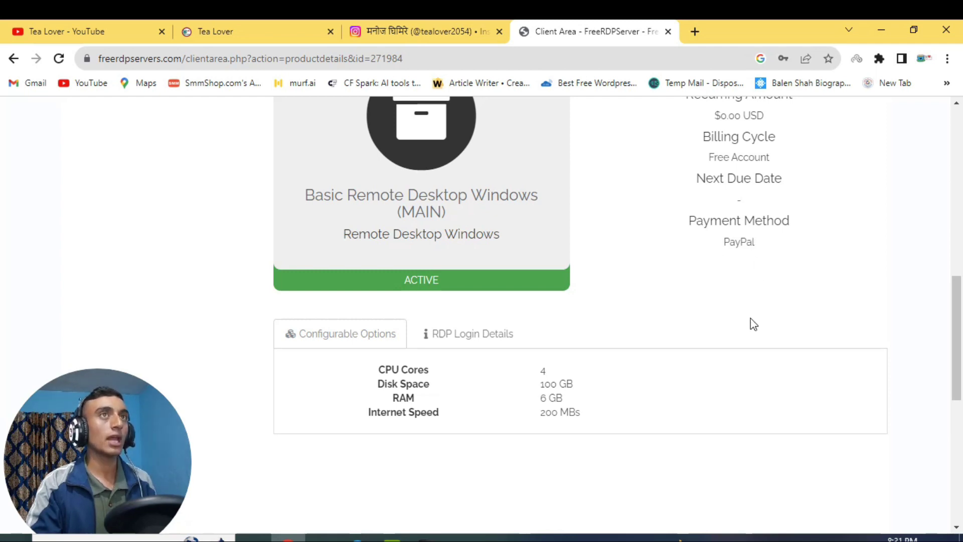
{"action": "left_click_drag", "start_coordinate": [709, 157], "coordinate": [770, 159]}
{"action": "left_click_drag", "start_coordinate": [714, 115], "coordinate": [756, 116]}
{"action": "left_click", "coordinate": [710, 309]}
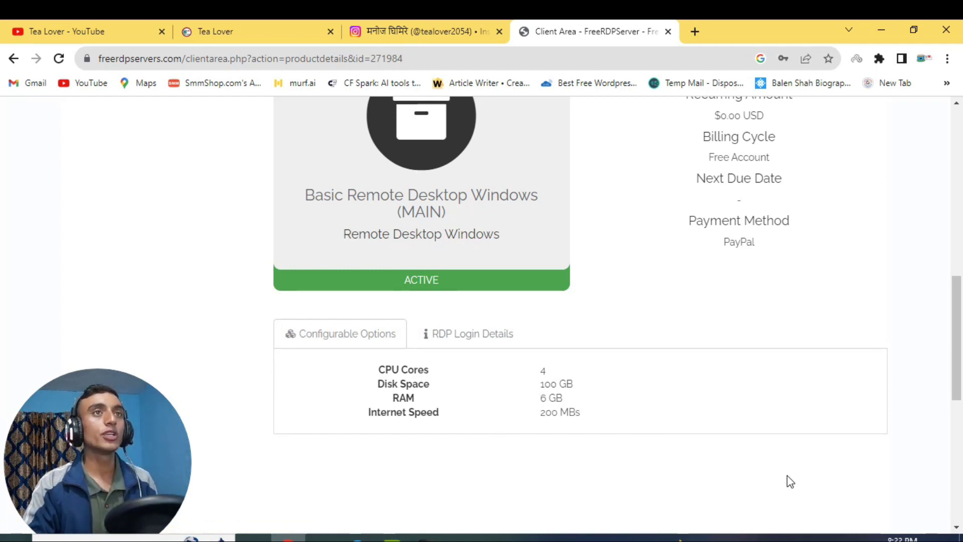
{"action": "left_click", "coordinate": [449, 345]}
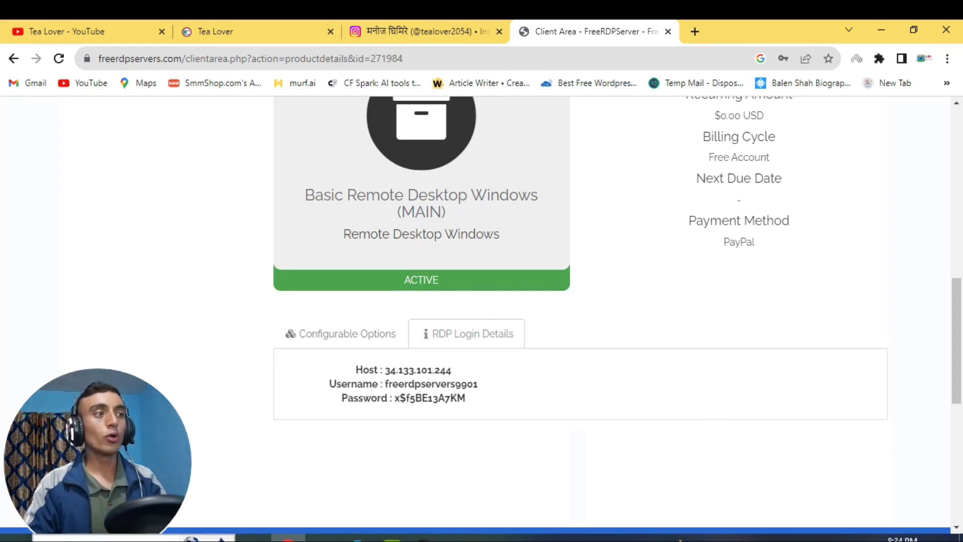
{"action": "key", "text": "super"}
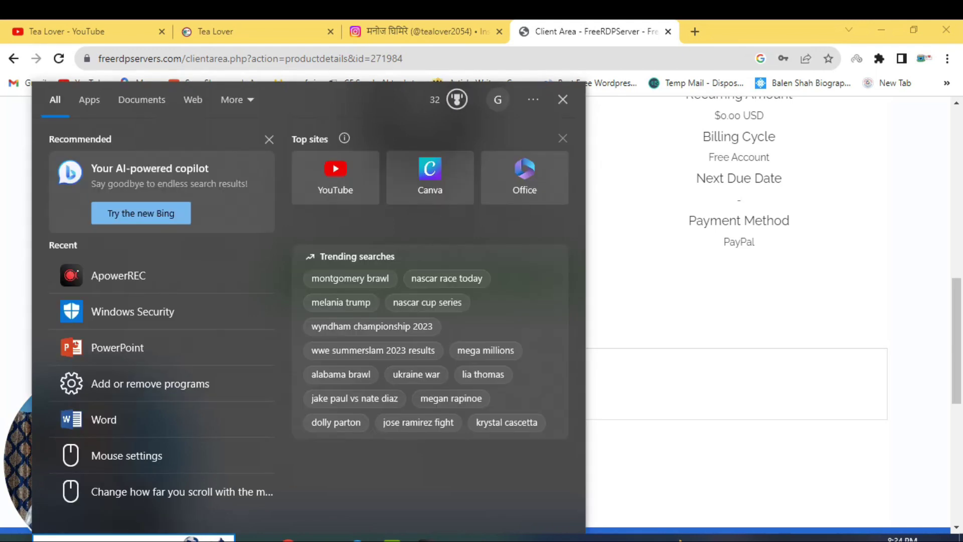
Step: Launch Remote Desktop Connection and position its window beside the RDP login details
{"action": "type", "text": "RE"}
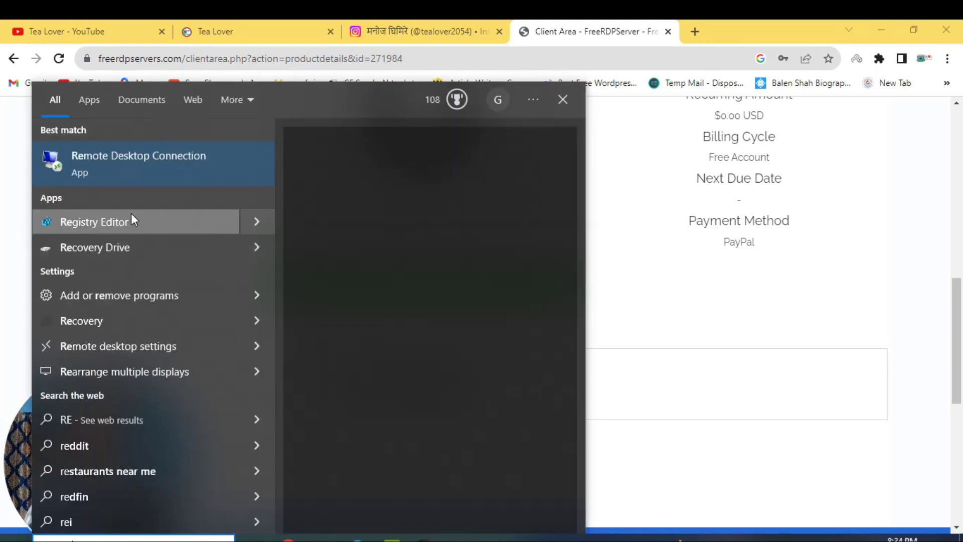
{"action": "left_click", "coordinate": [128, 164]}
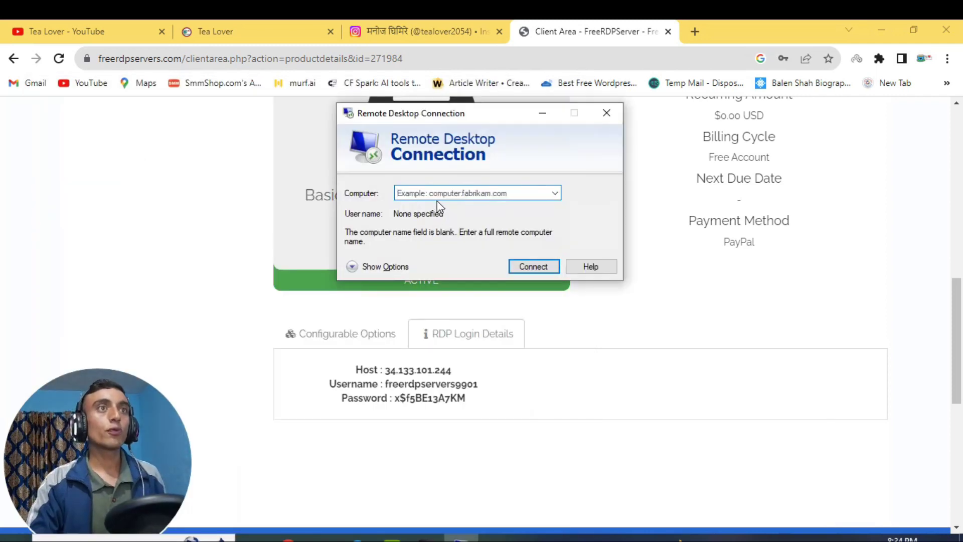
{"action": "left_click_drag", "start_coordinate": [448, 127], "coordinate": [551, 137]}
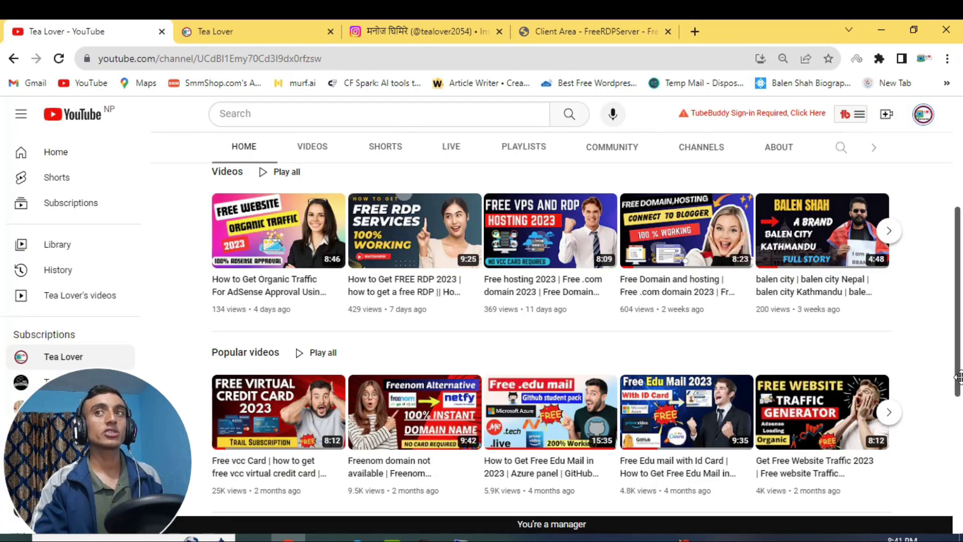
Step: Scroll the Tea Lover YouTube channel page back to the top
{"action": "left_click_drag", "start_coordinate": [959, 381], "coordinate": [955, 293]}
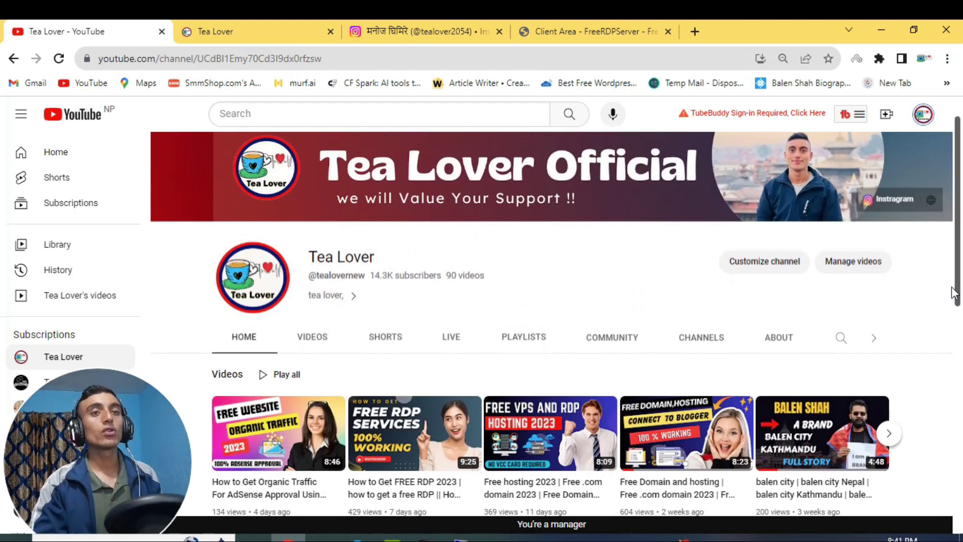